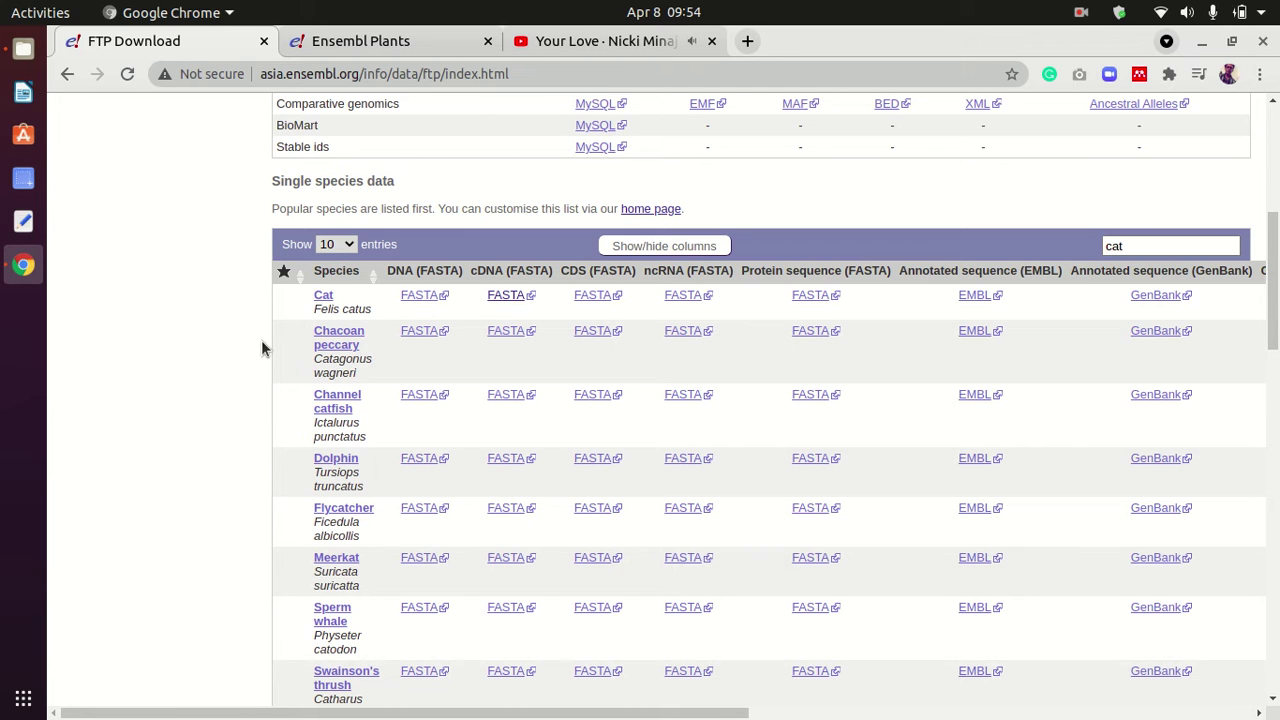
Look at the Ensembl Plants page, then return to the FTP Download page
{"action": "scroll", "coordinate": [486, 286], "scroll_direction": "up", "scroll_amount": 5}
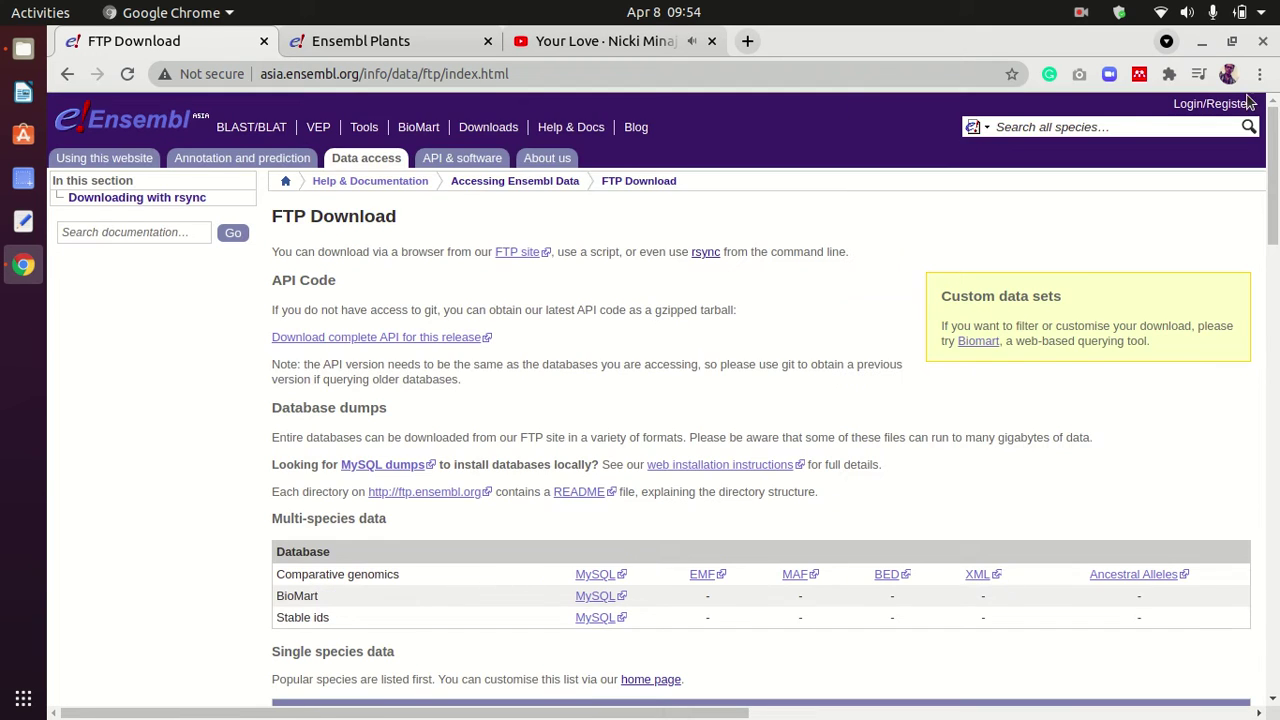
{"action": "left_click", "coordinate": [445, 40]}
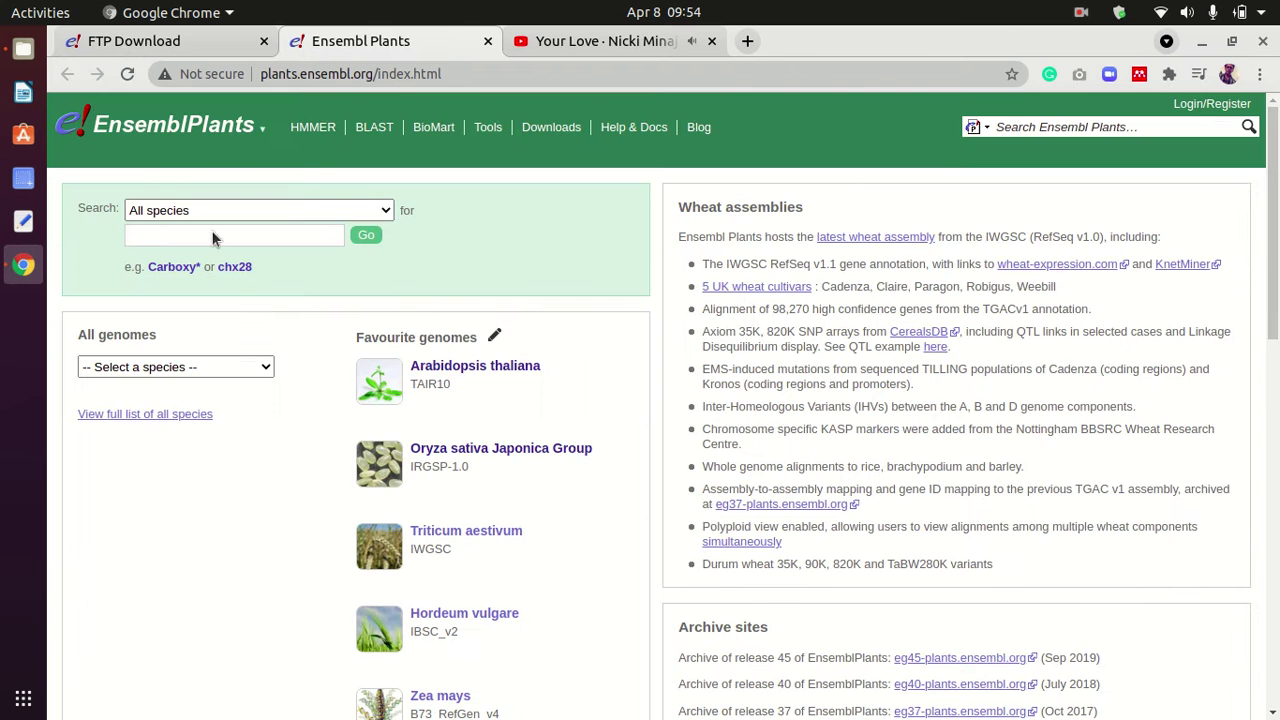
{"action": "left_click", "coordinate": [168, 45]}
{"action": "left_click", "coordinate": [366, 47]}
{"action": "left_click", "coordinate": [201, 47]}
Load the Ensembl home page via the logo and highlight the All tools text
{"action": "left_click", "coordinate": [185, 127]}
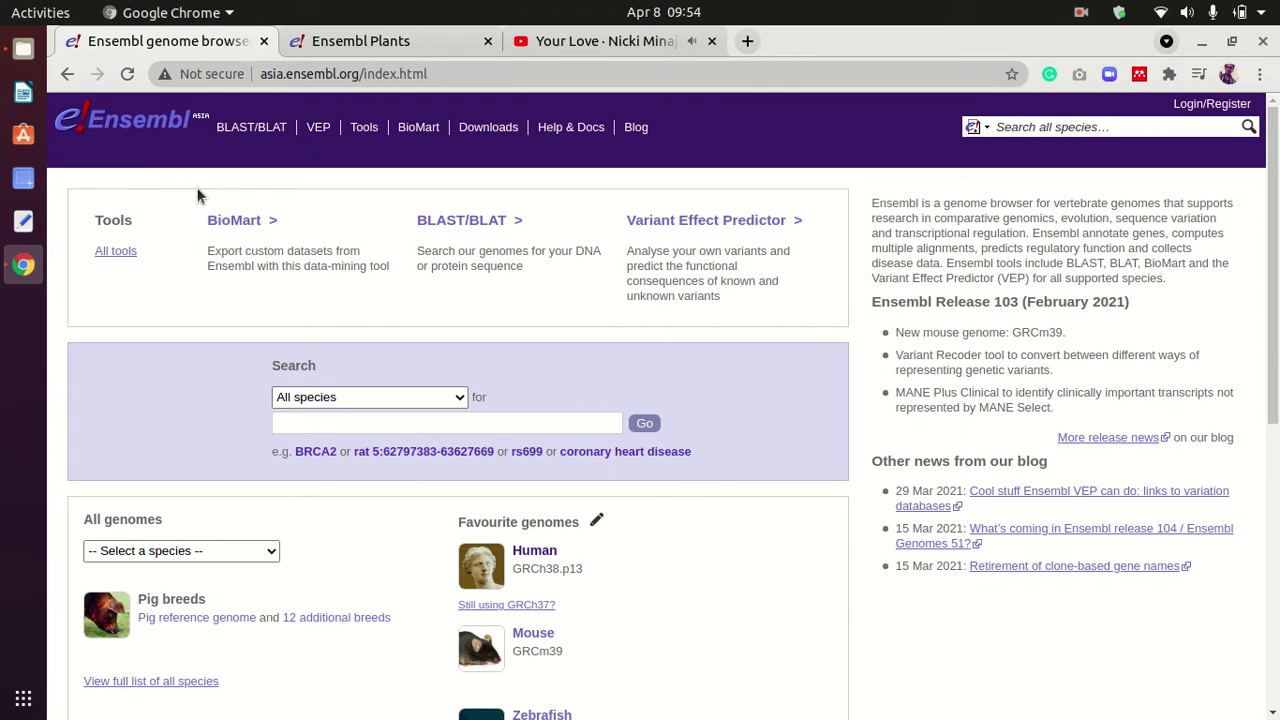
{"action": "left_click_drag", "start_coordinate": [194, 220], "coordinate": [307, 218]}
{"action": "left_click", "coordinate": [340, 208]}
Go from the Accessing Ensembl Data overview to the FTP Download section page
{"action": "left_click", "coordinate": [475, 130]}
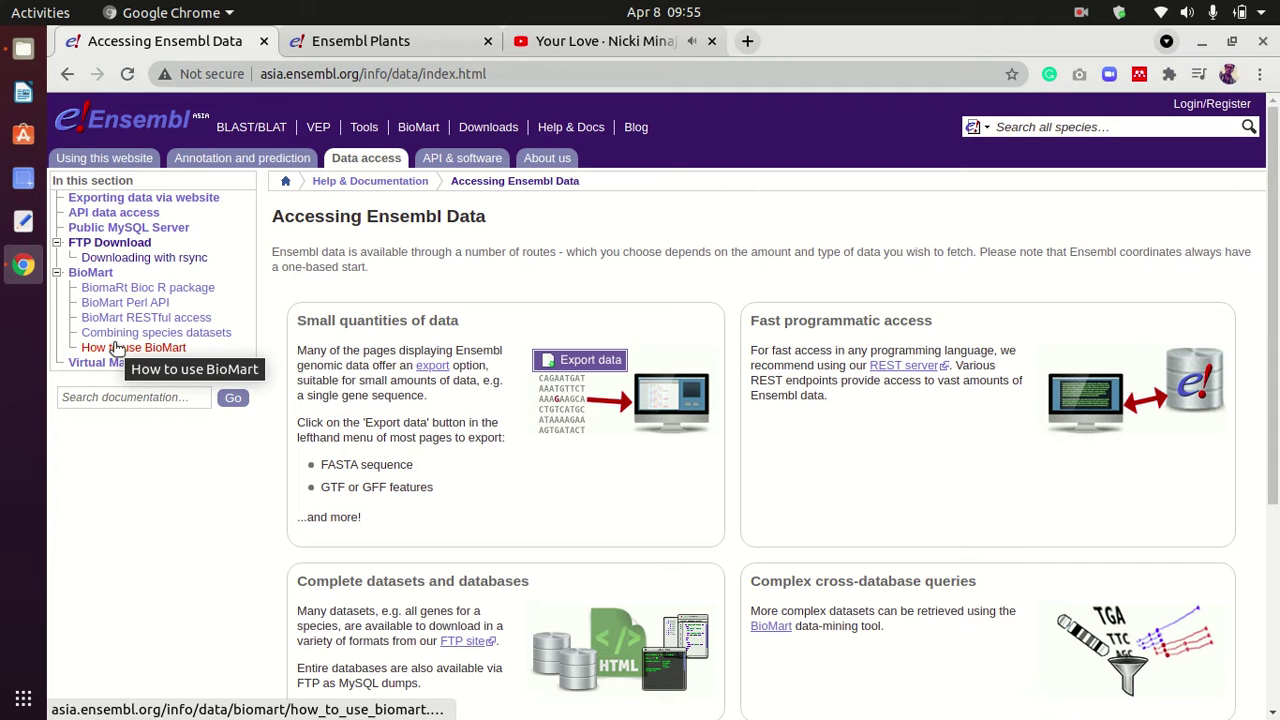
{"action": "left_click_drag", "start_coordinate": [180, 248], "coordinate": [66, 255]}
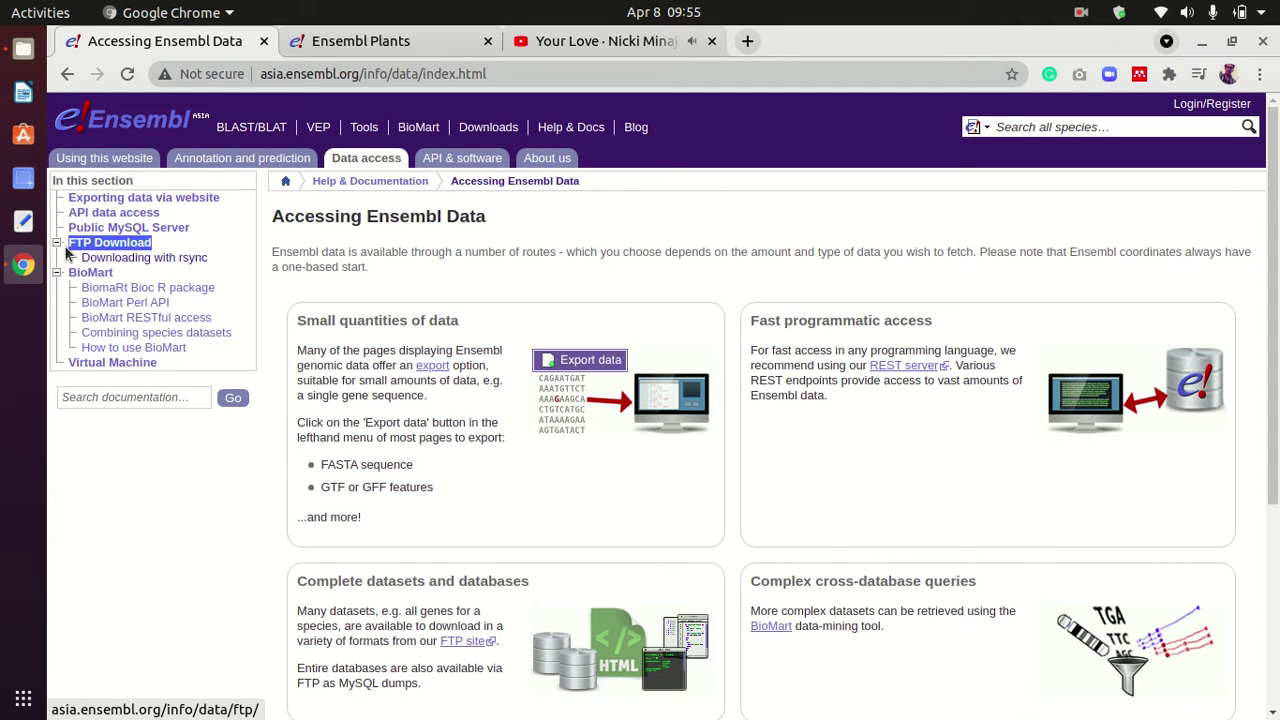
{"action": "left_click", "coordinate": [177, 248]}
{"action": "left_click", "coordinate": [138, 249]}
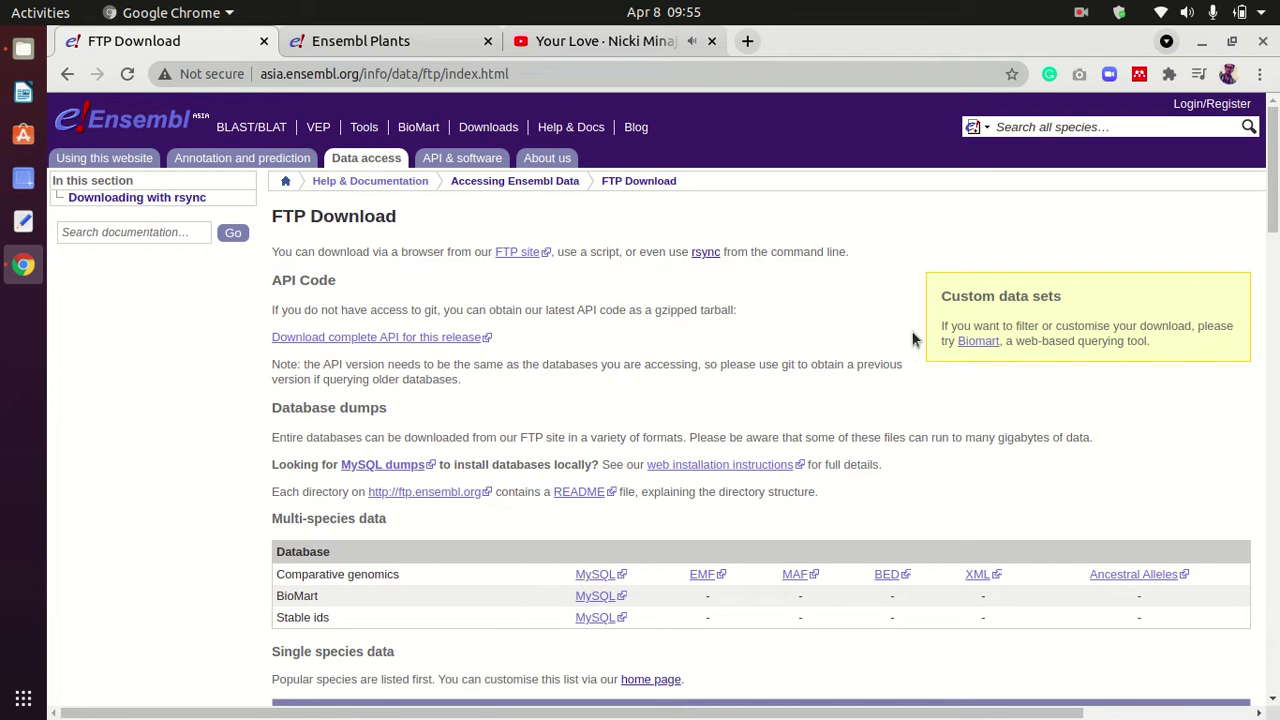
Scroll to the Single species data table, read its heading, and focus its Filter box
{"action": "scroll", "coordinate": [769, 428], "scroll_direction": "down", "scroll_amount": 6}
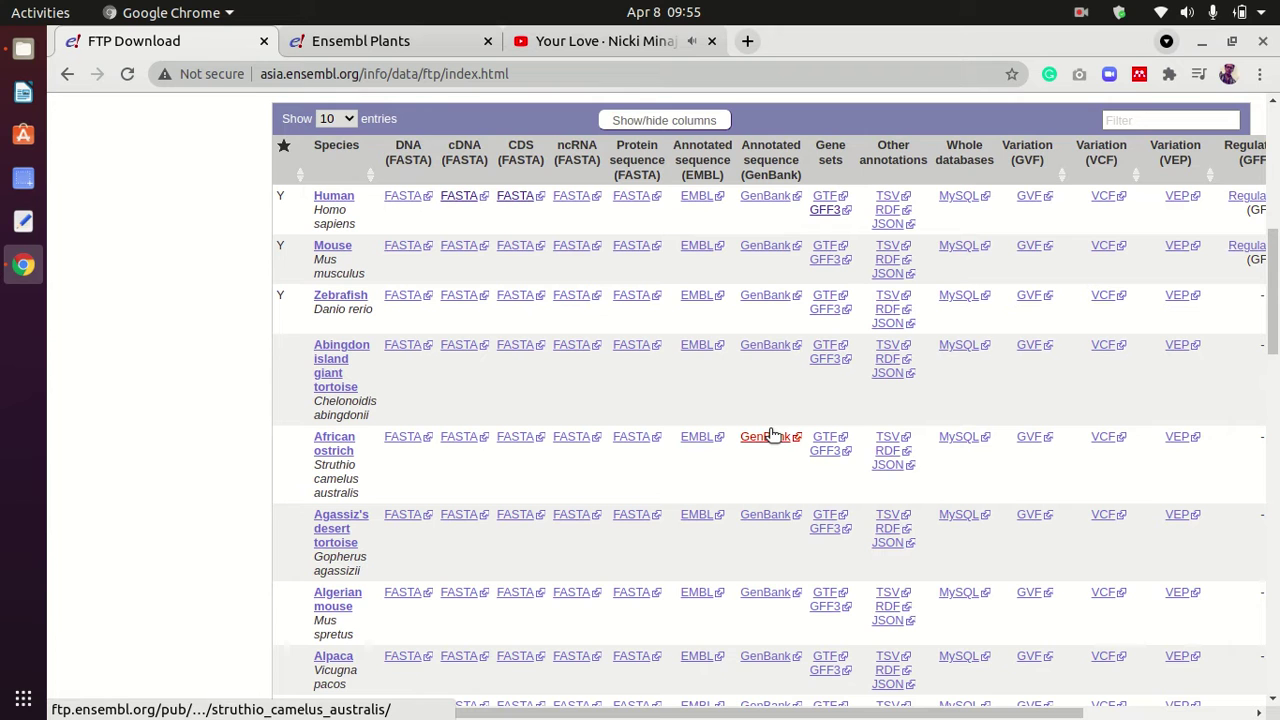
{"action": "scroll", "coordinate": [606, 452], "scroll_direction": "up", "scroll_amount": 3}
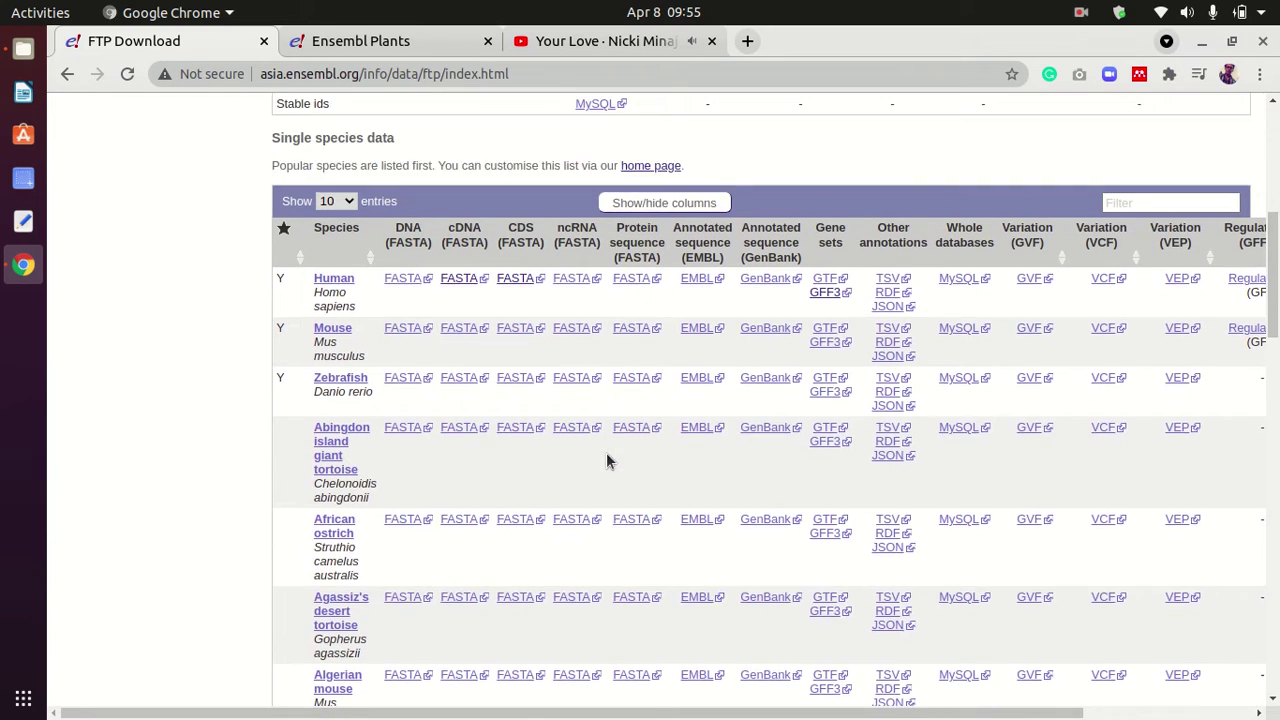
{"action": "mouse_move", "coordinate": [270, 204]}
{"action": "left_mouse_down"}
{"action": "mouse_move", "coordinate": [426, 208]}
{"action": "mouse_move", "coordinate": [252, 207]}
{"action": "left_mouse_up"}
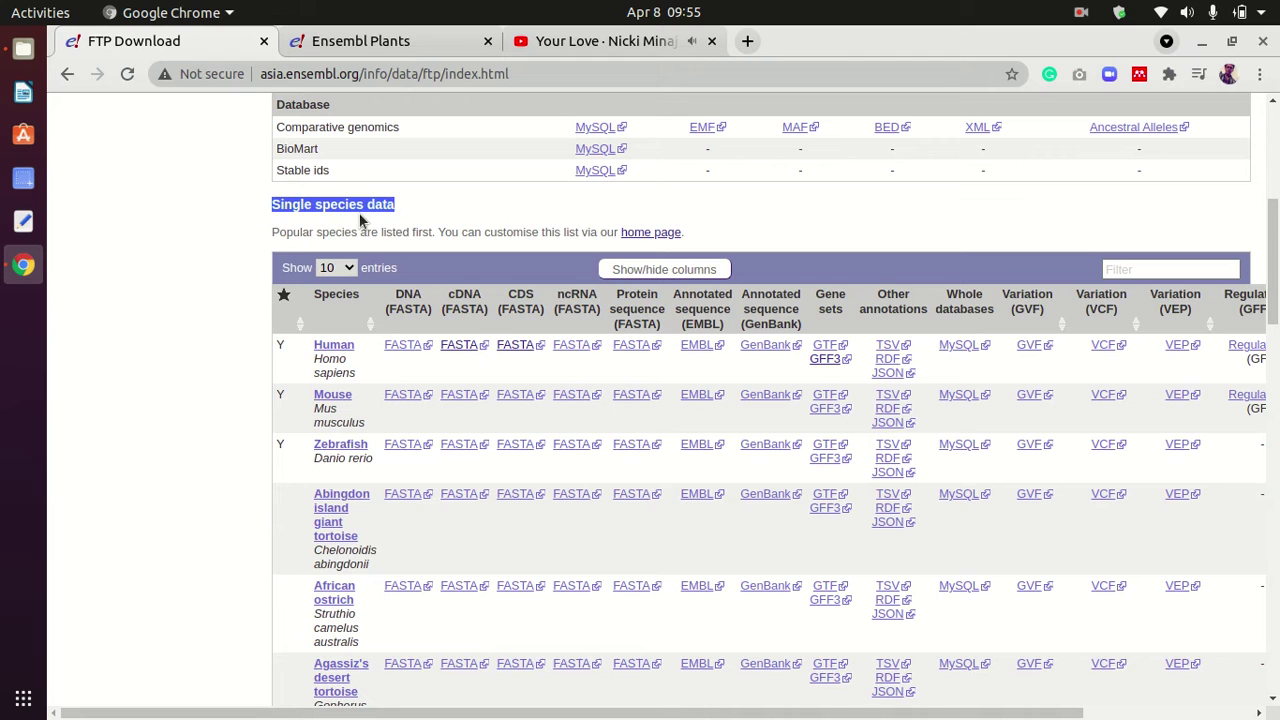
{"action": "left_click", "coordinate": [447, 213]}
{"action": "triple_click", "coordinate": [277, 231]}
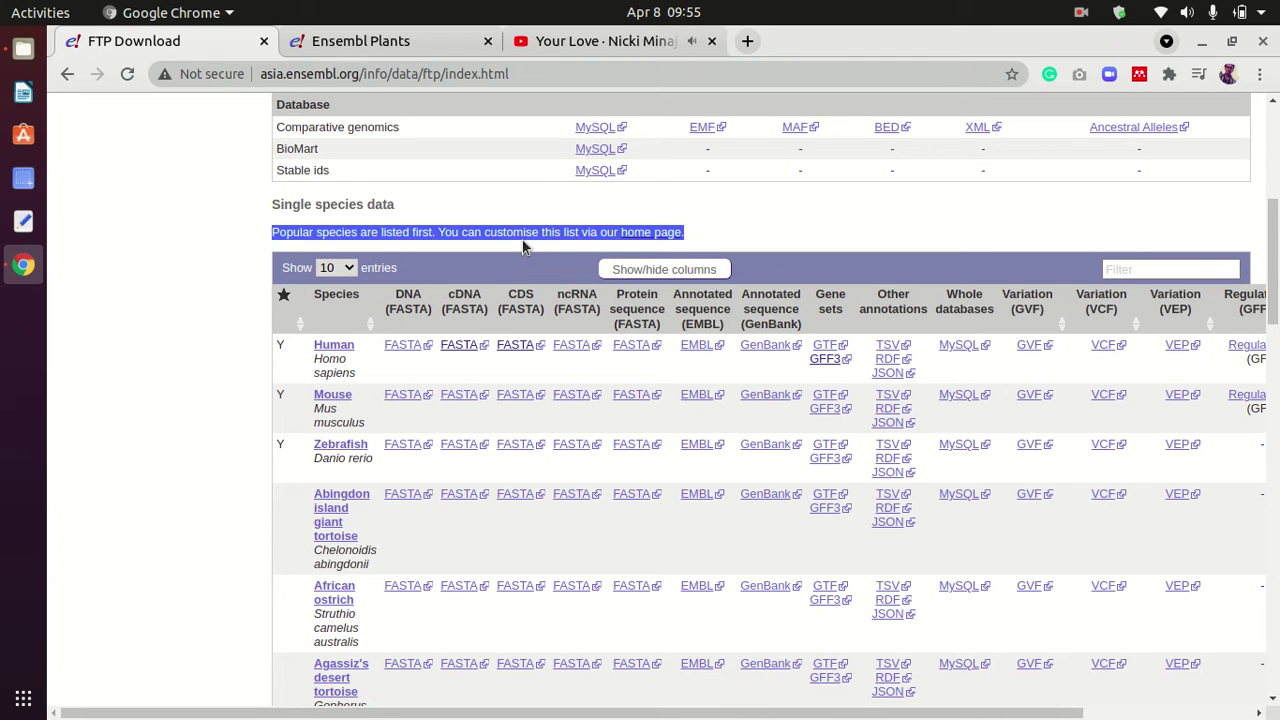
{"action": "left_click", "coordinate": [533, 233]}
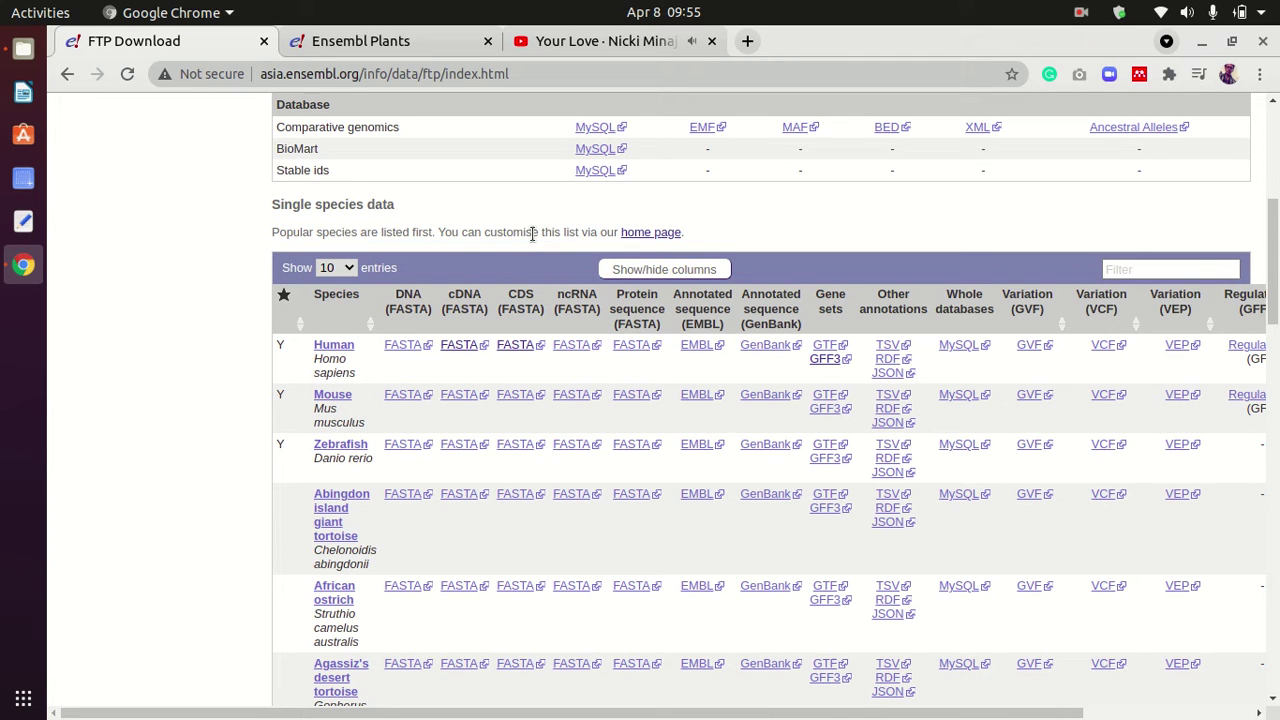
{"action": "left_click", "coordinate": [1133, 267]}
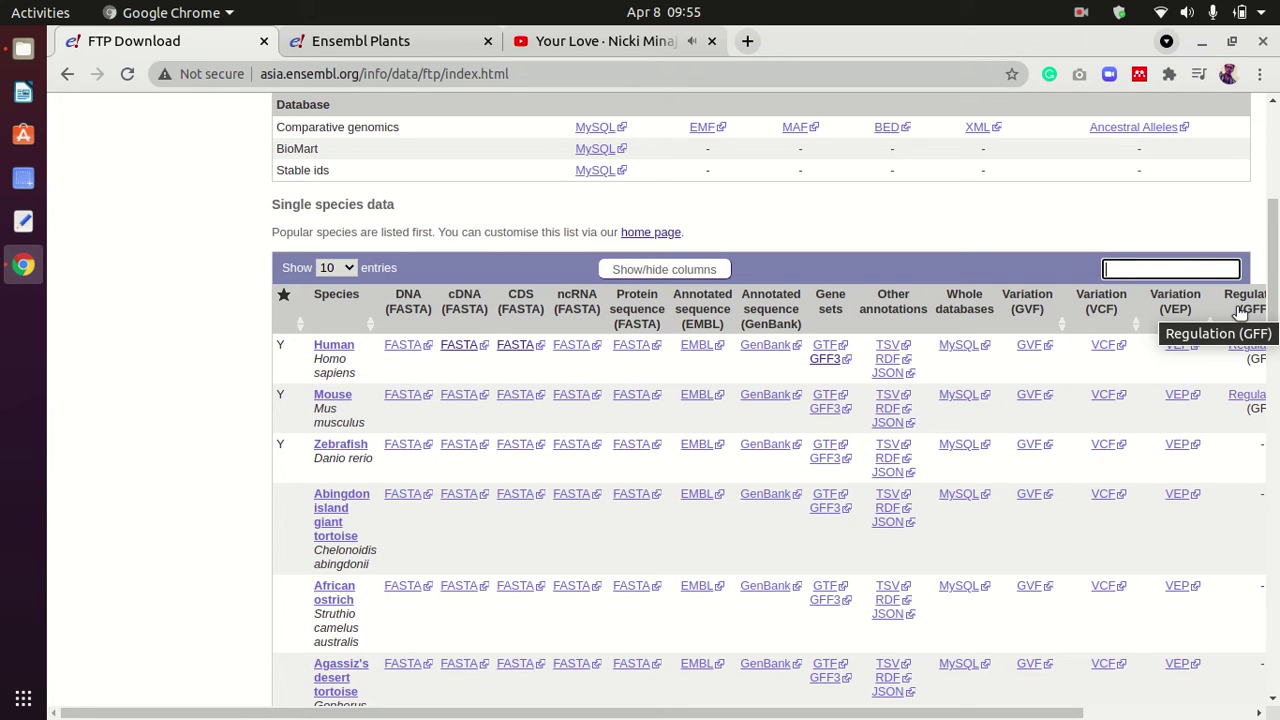
Filter the species table by 'cat', showing Cat (Felis catus) first, and check its Gene sets column
{"action": "type", "text": "cat"}
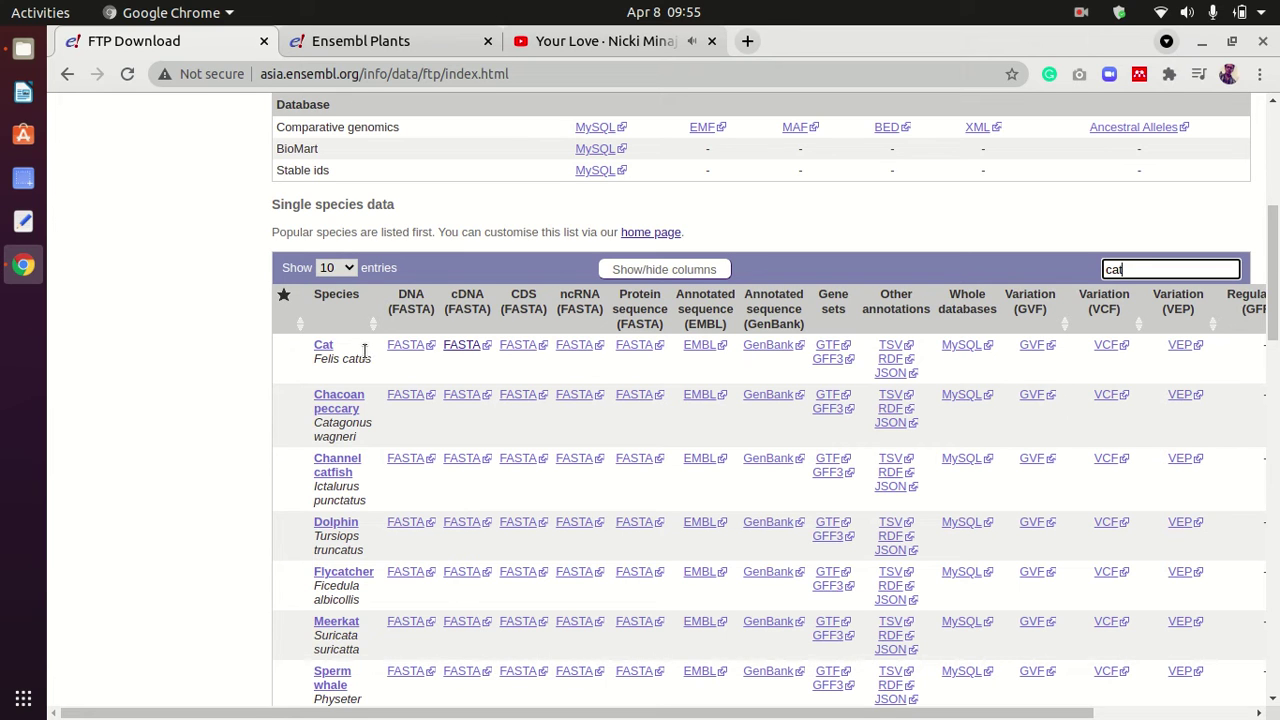
{"action": "left_click_drag", "start_coordinate": [365, 350], "coordinate": [308, 347]}
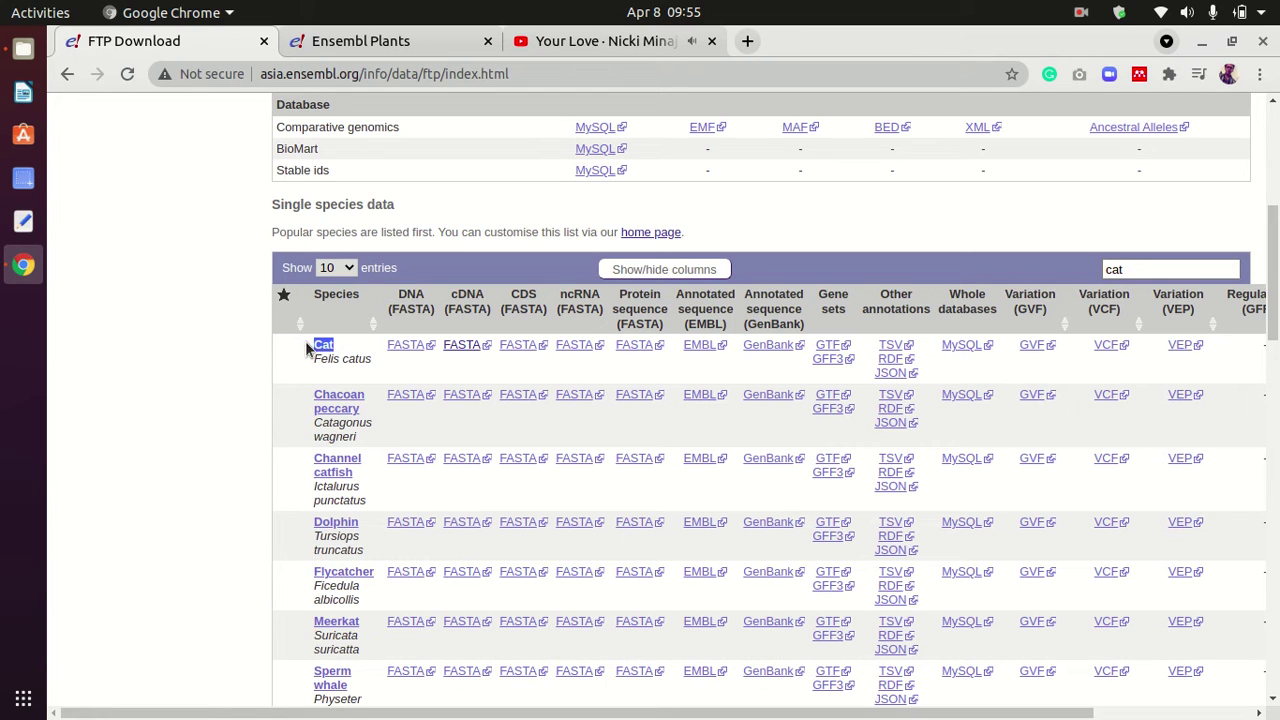
{"action": "left_click", "coordinate": [290, 352]}
{"action": "left_click_drag", "start_coordinate": [818, 294], "coordinate": [846, 312]}
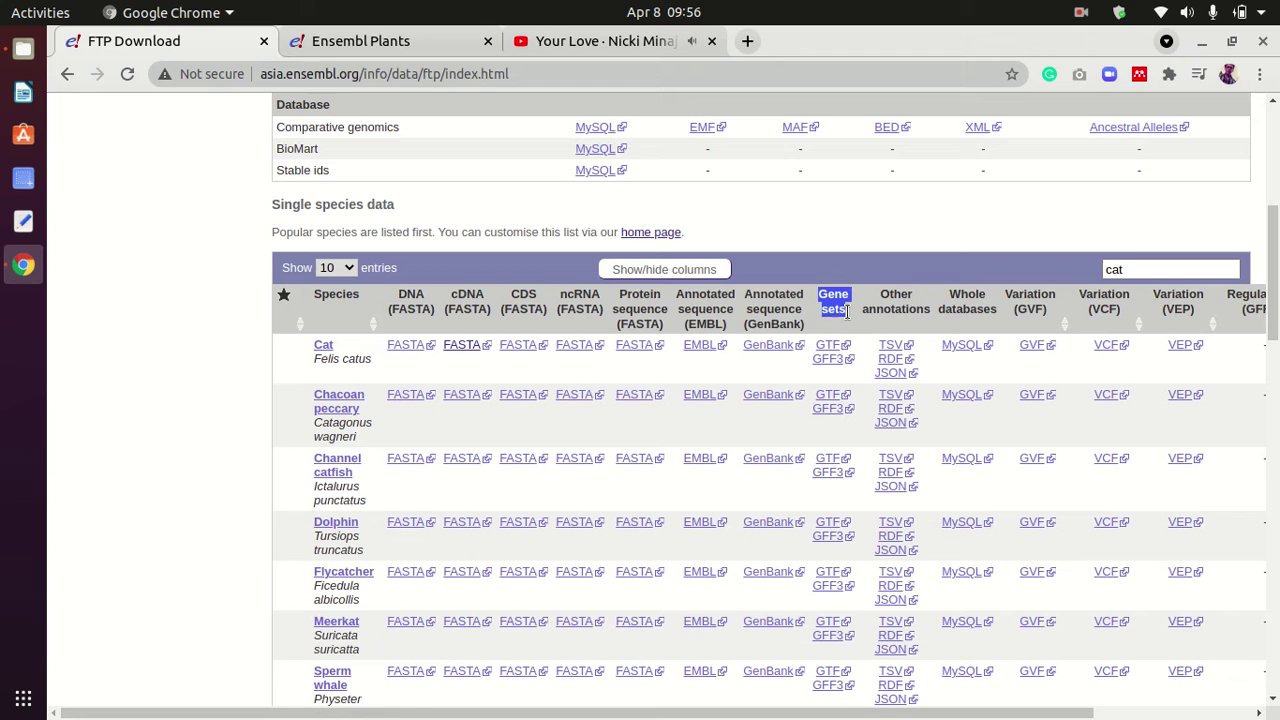
{"action": "left_click", "coordinate": [848, 310]}
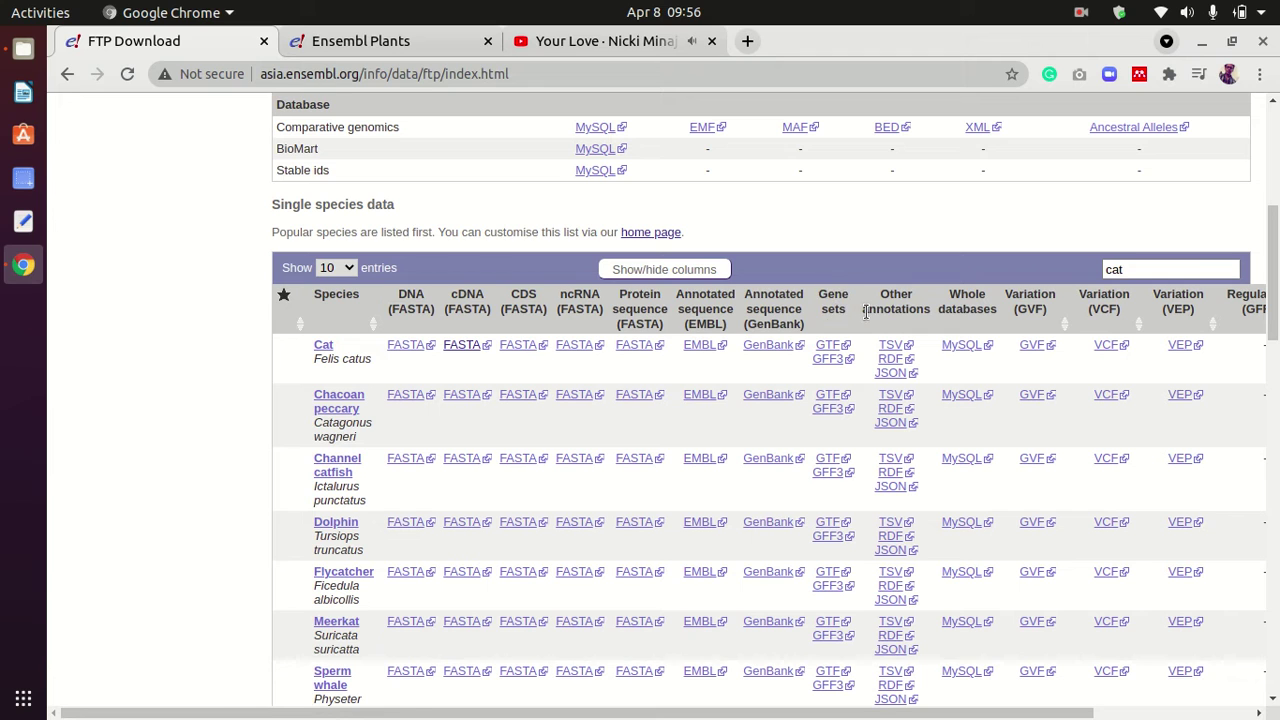
{"action": "left_click", "coordinate": [827, 358]}
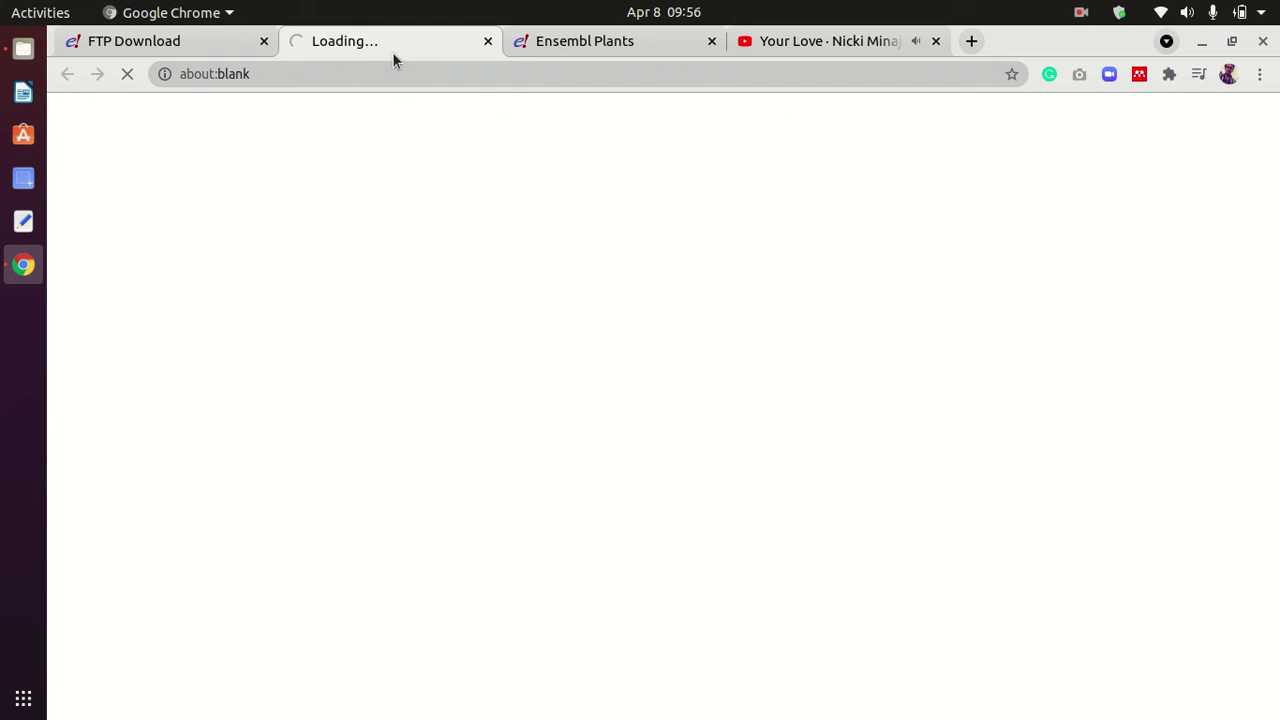
{"action": "left_click", "coordinate": [180, 40]}
{"action": "left_click", "coordinate": [333, 45]}
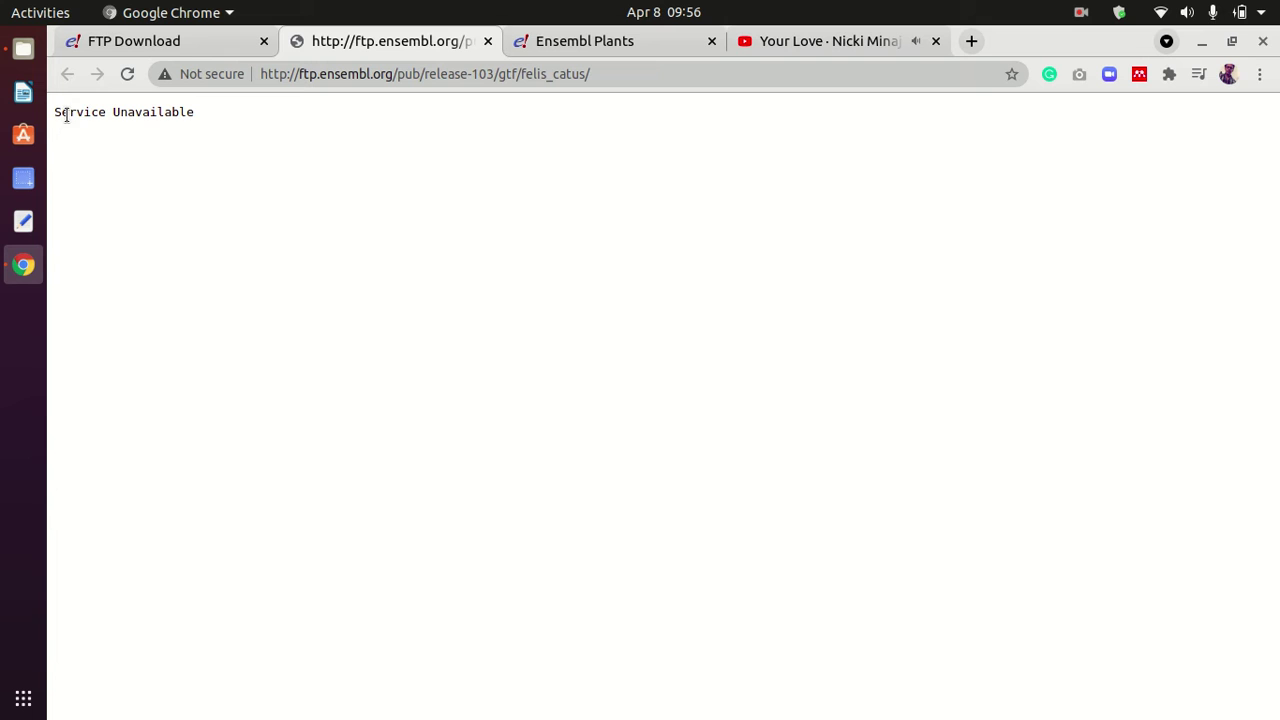
{"action": "left_click_drag", "start_coordinate": [51, 114], "coordinate": [181, 112]}
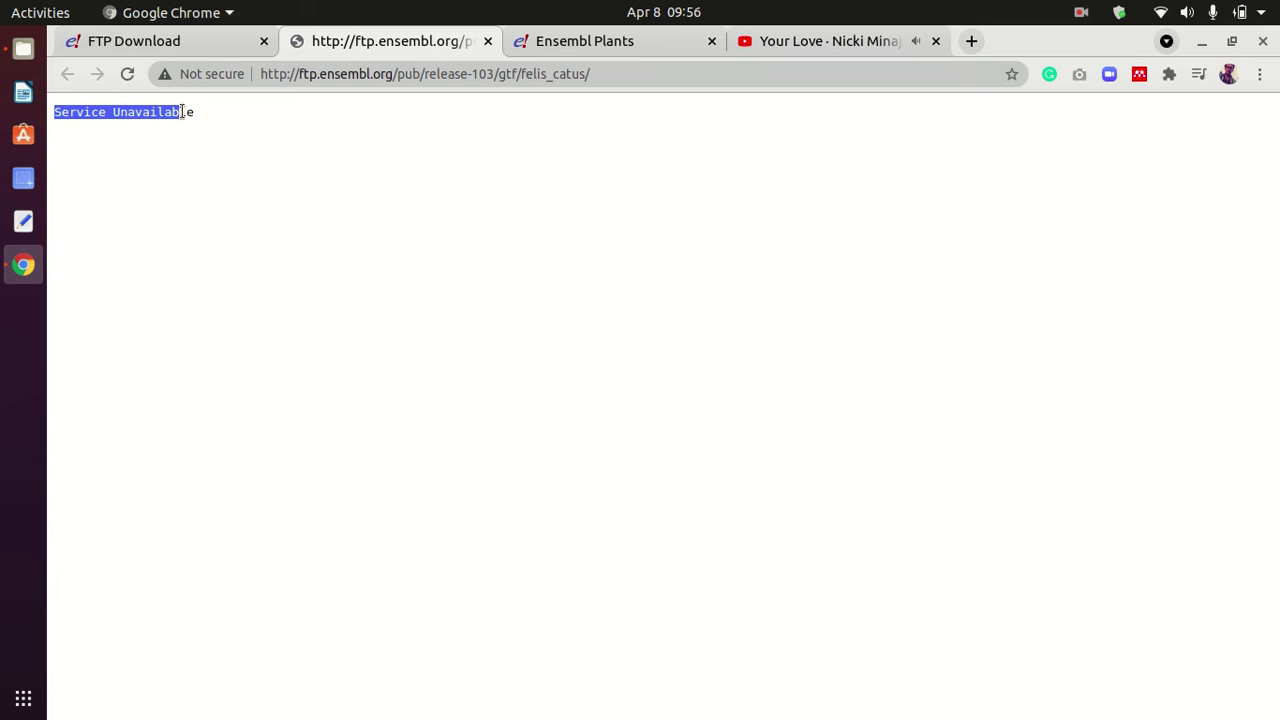
Close the Service Unavailable page and open Cat's cDNA FASTA file listing for release 103
{"action": "left_click", "coordinate": [488, 45]}
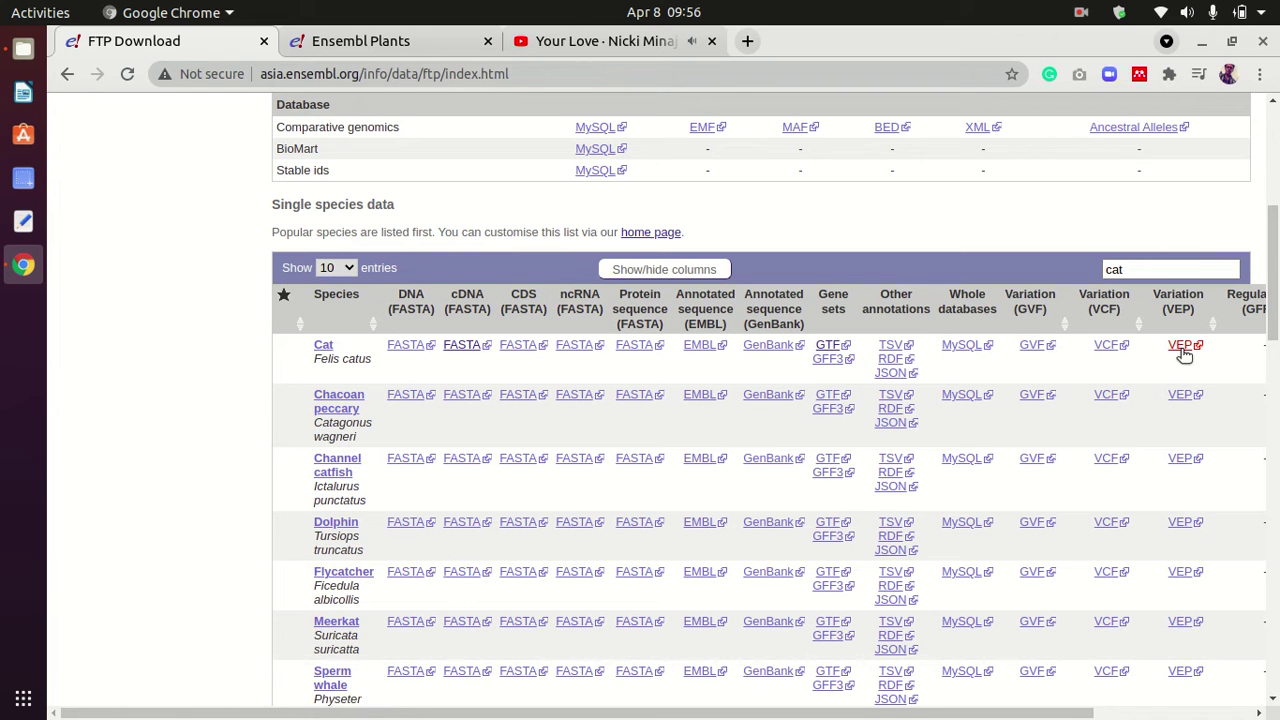
{"action": "scroll", "coordinate": [663, 405], "scroll_direction": "right", "scroll_amount": 4}
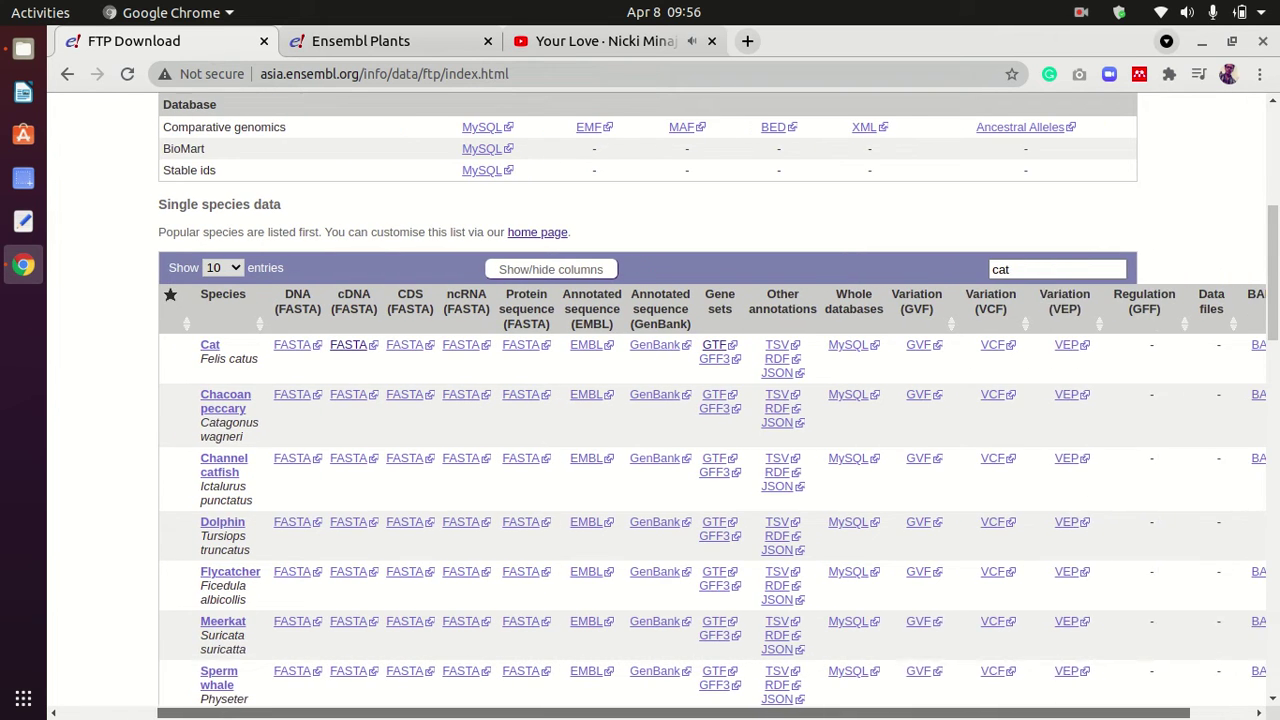
{"action": "scroll", "coordinate": [663, 405], "scroll_direction": "left", "scroll_amount": 4}
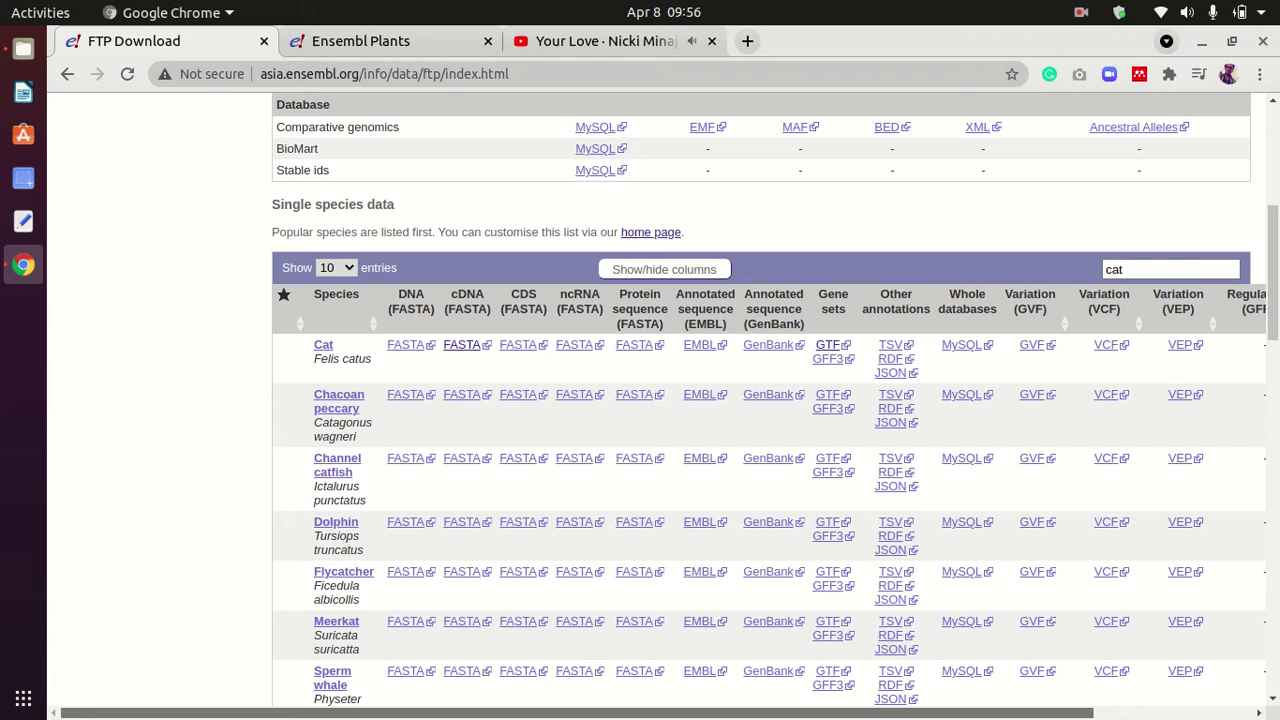
{"action": "left_click", "coordinate": [464, 346]}
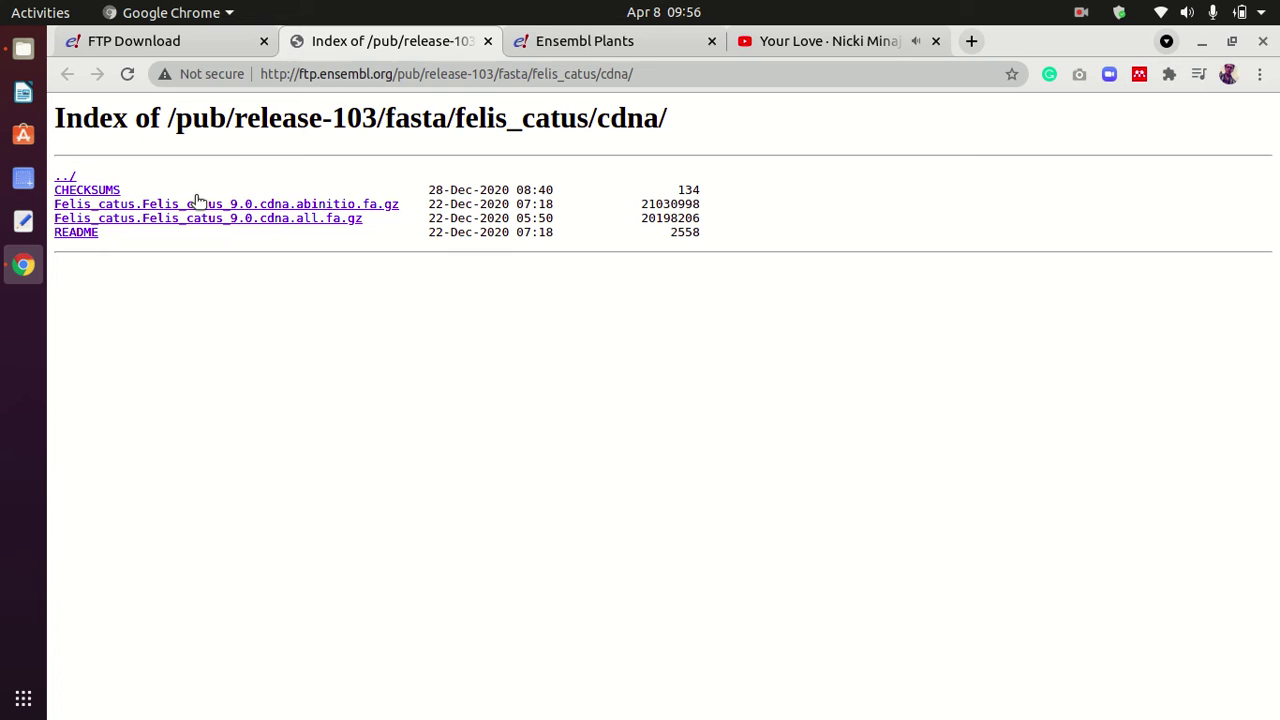
{"action": "left_click", "coordinate": [220, 51]}
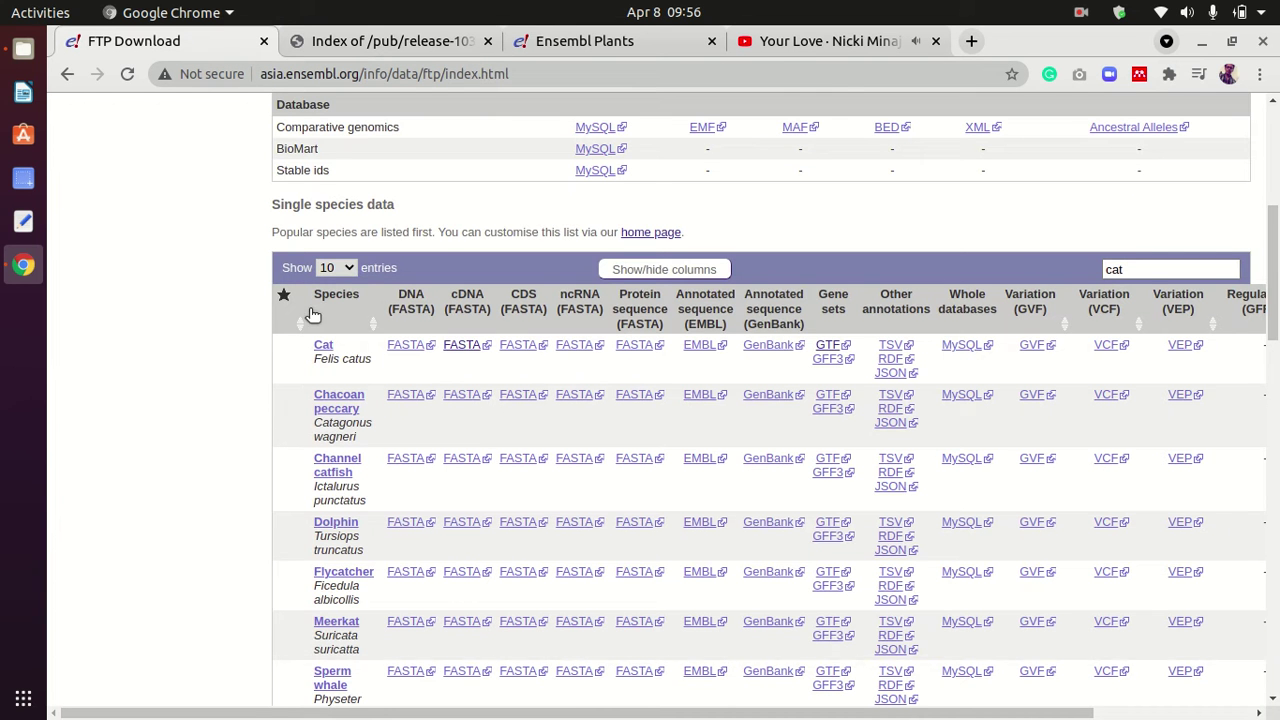
{"action": "left_click", "coordinate": [398, 38]}
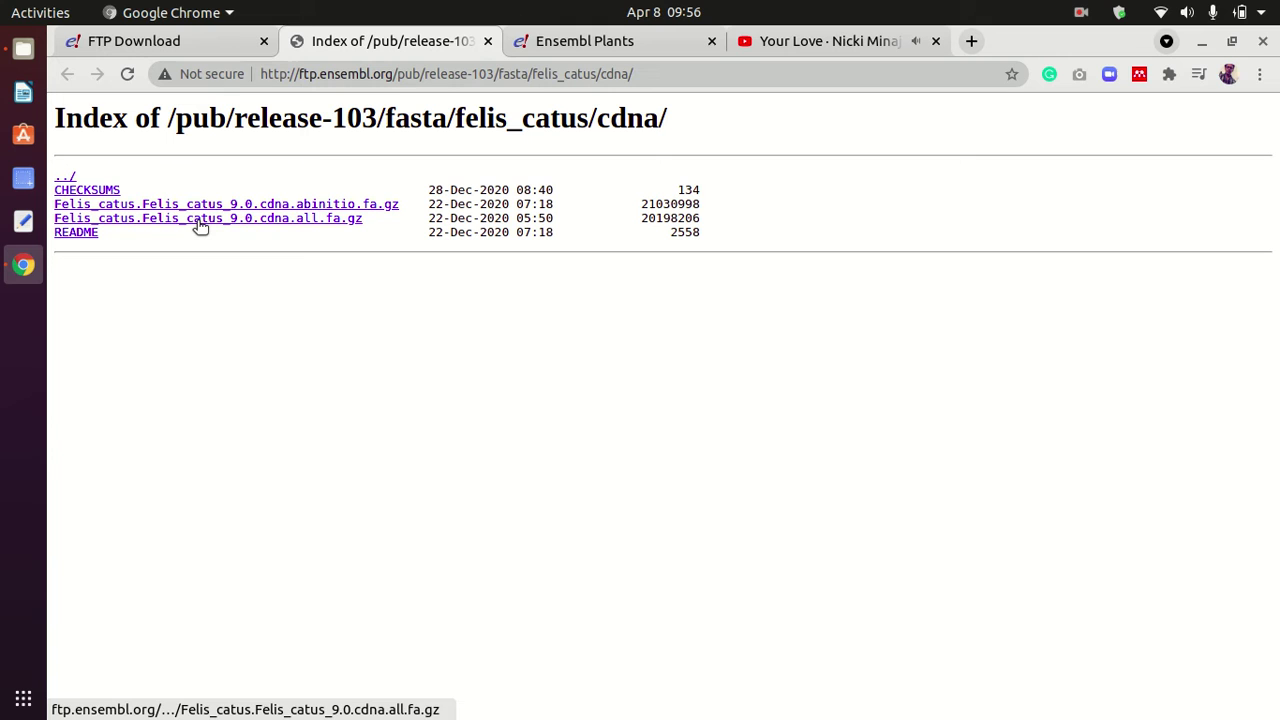
Start a browser download of Felis_catus.Felis_catus_9.0.cdna.all.fa.gz, then cancel it
{"action": "left_click", "coordinate": [201, 219]}
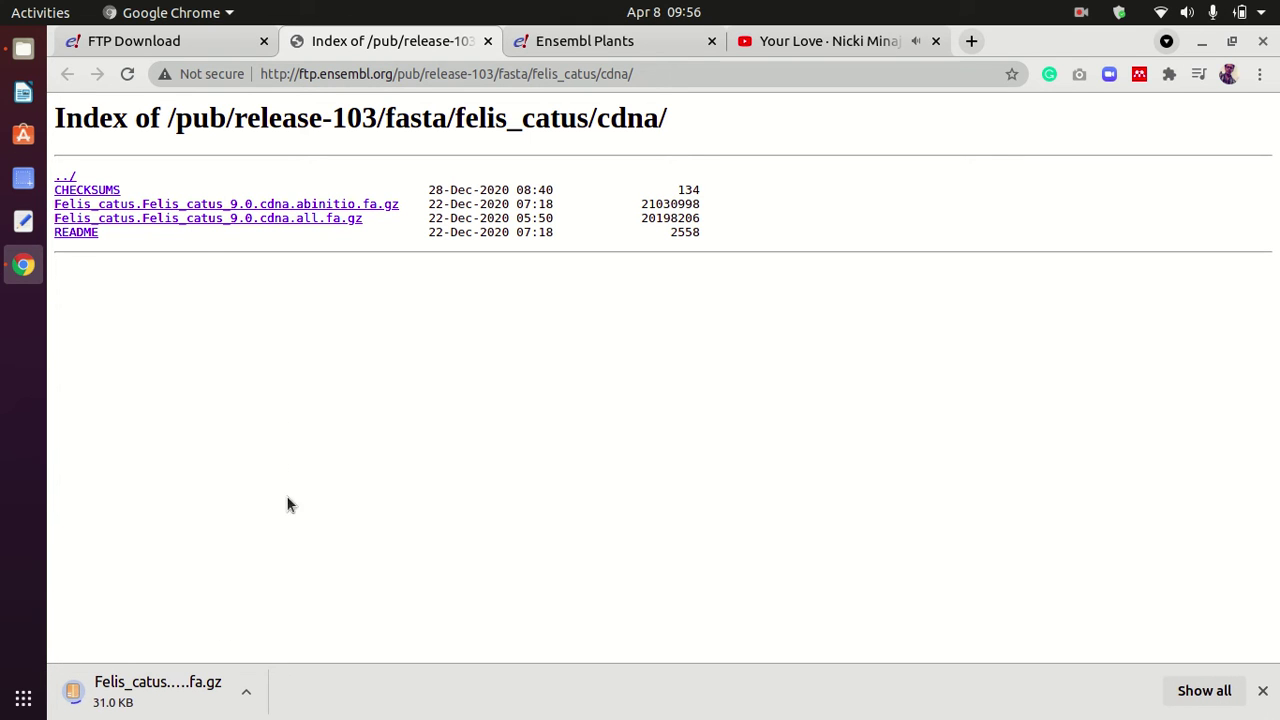
{"action": "left_click", "coordinate": [247, 692]}
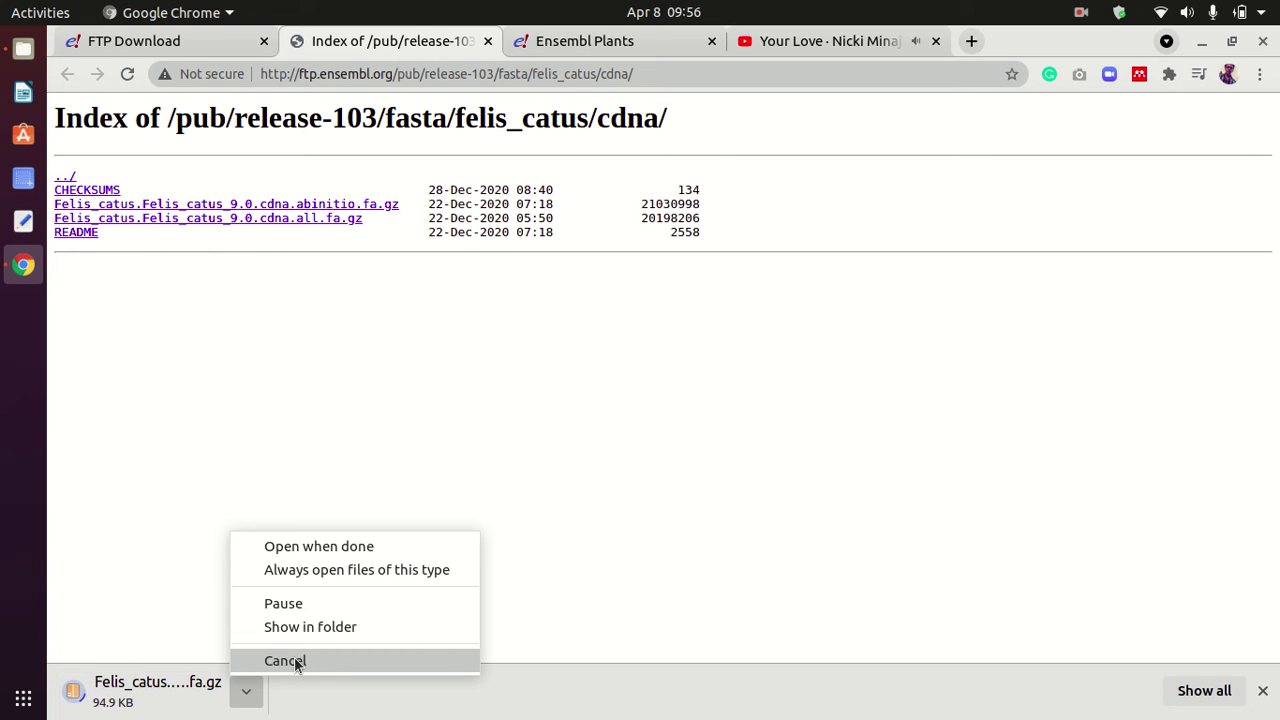
{"action": "left_click", "coordinate": [294, 661]}
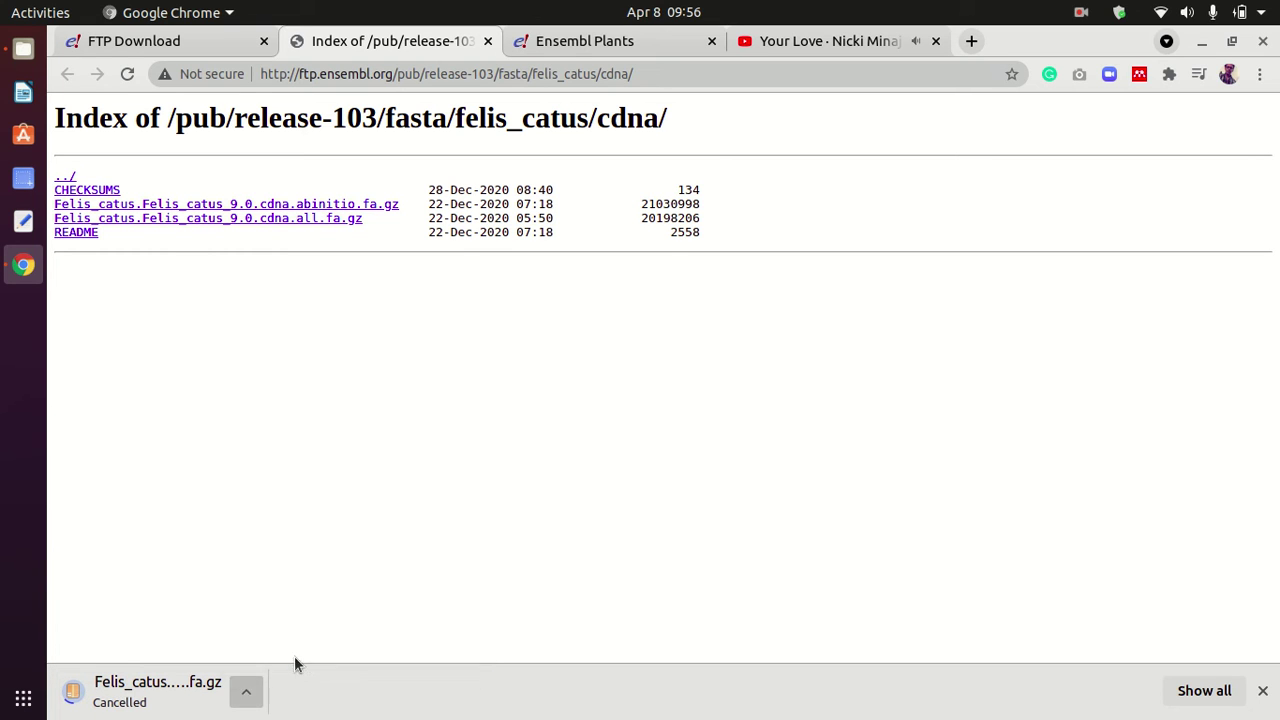
Copy the link address of Felis_catus.Felis_catus_9.0.cdna.all.fa.gz
{"action": "right_click", "coordinate": [287, 224]}
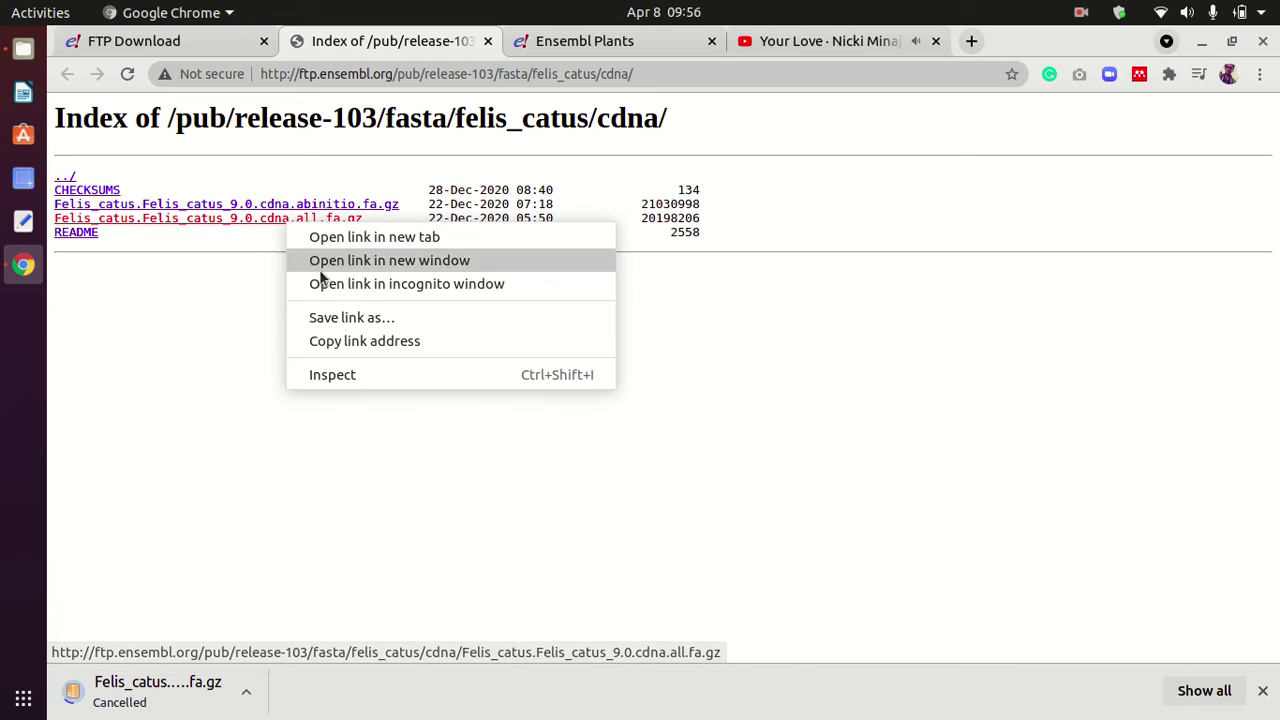
{"action": "left_click", "coordinate": [329, 343]}
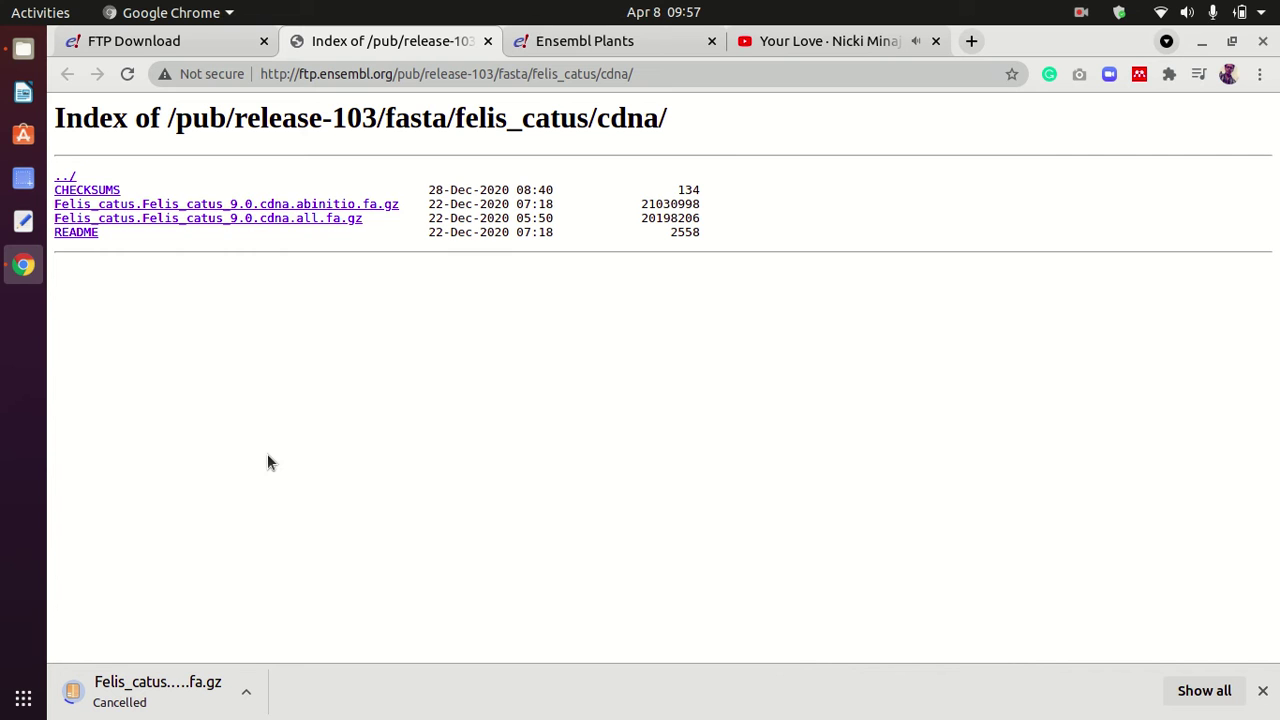
In a new terminal, run wget on the pasted cdna.all.fa.gz download URL
{"action": "key", "text": "ctrl+alt+t"}
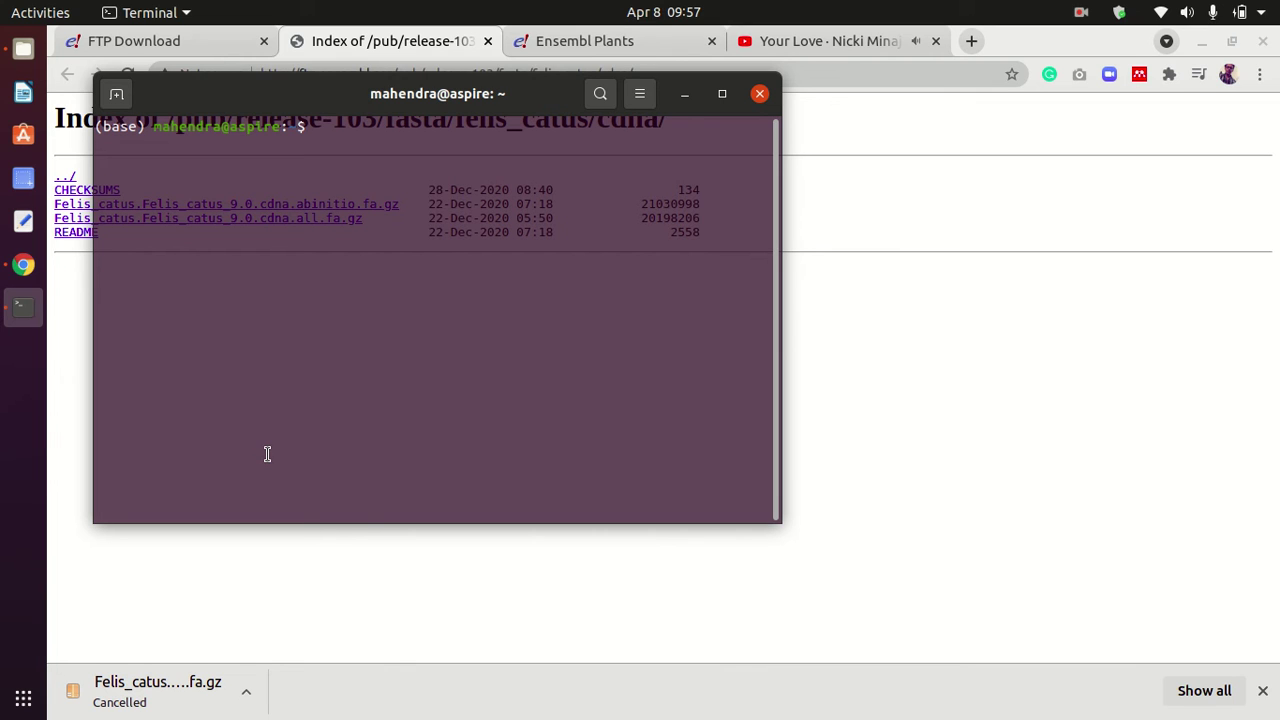
{"action": "type", "text": "wget"}
{"action": "key", "text": "ctrl+shift+v"}
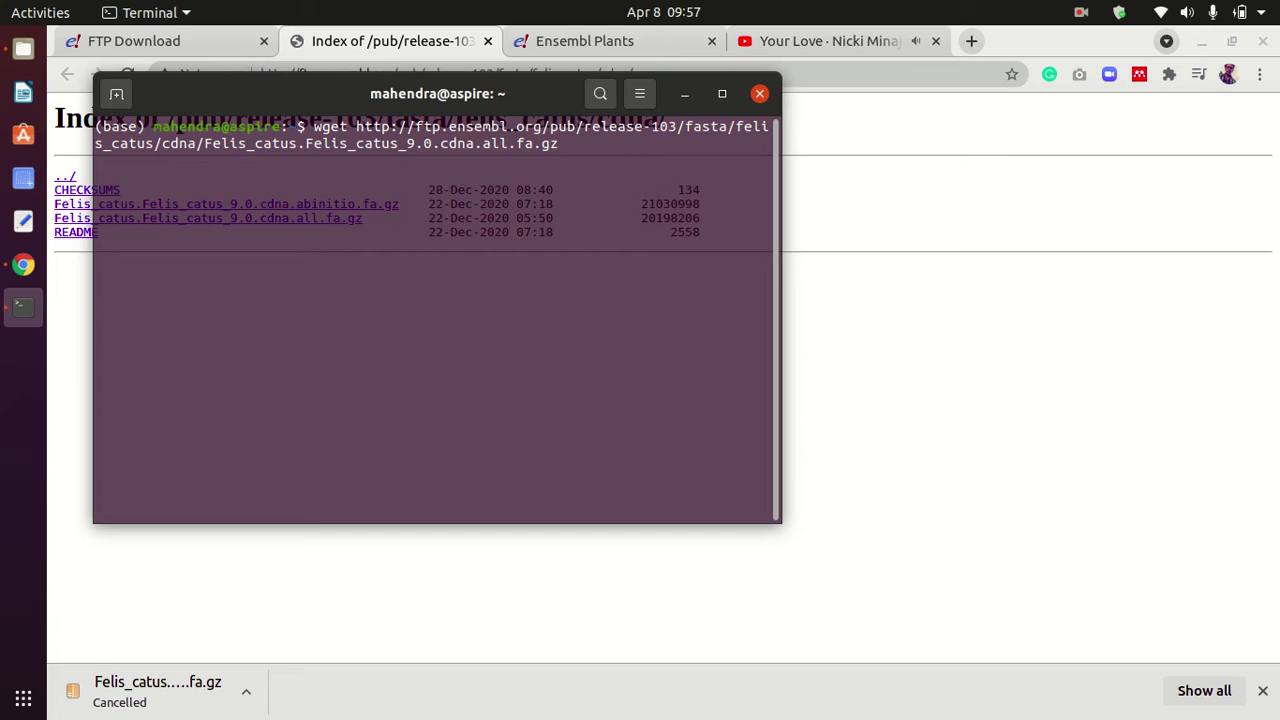
{"action": "key", "text": "Return"}
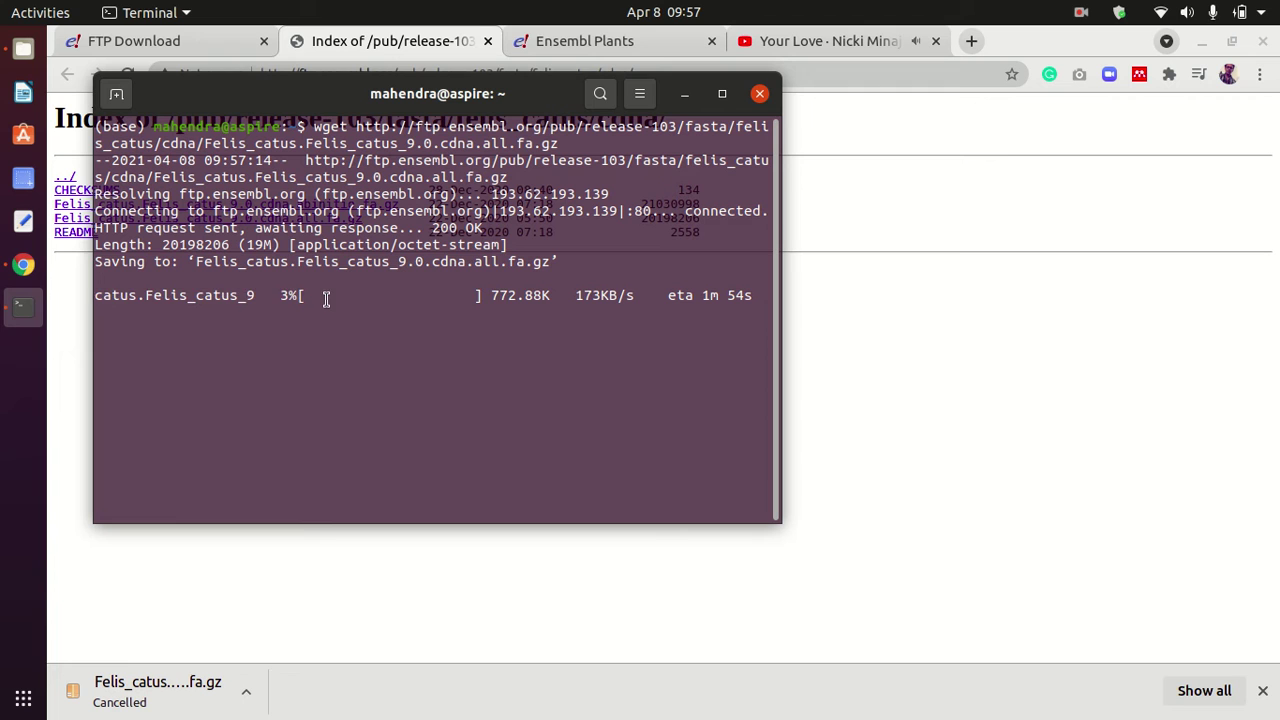
{"action": "left_click_drag", "start_coordinate": [323, 297], "coordinate": [268, 295]}
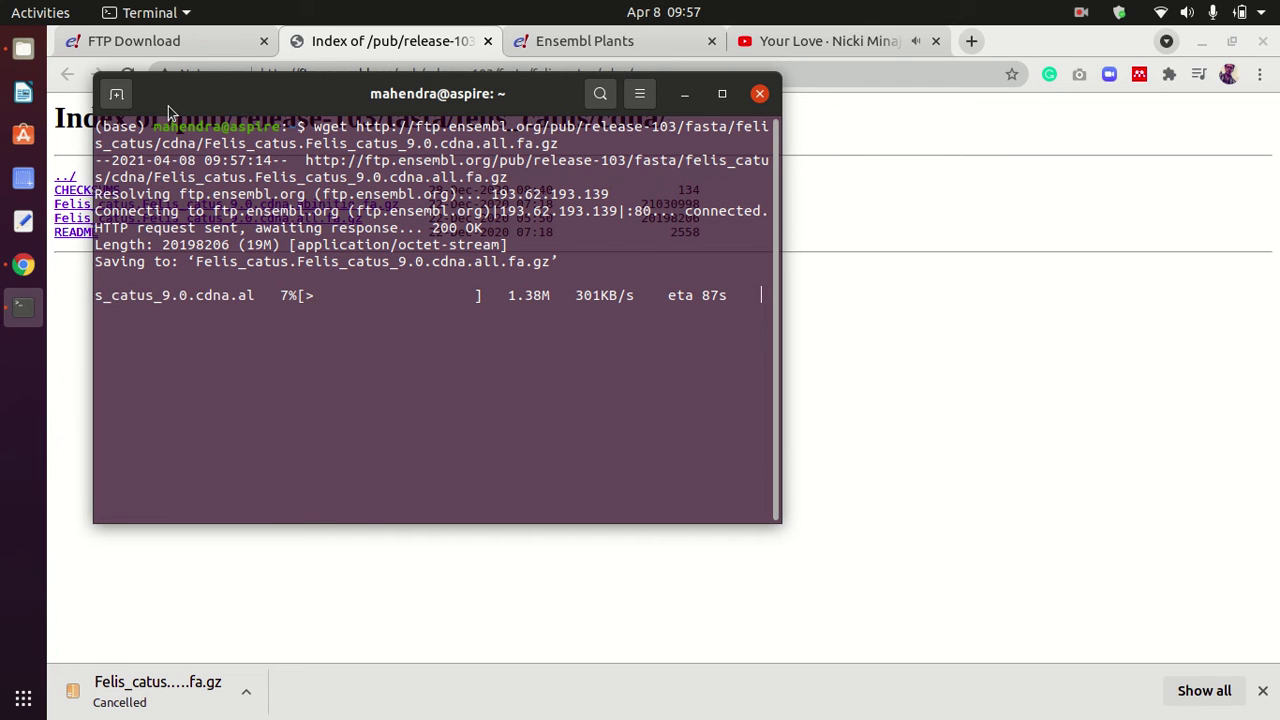
Close the wget terminal tab, confirming the close, and minimise the terminal window
{"action": "left_click", "coordinate": [116, 93]}
{"action": "left_click", "coordinate": [271, 137]}
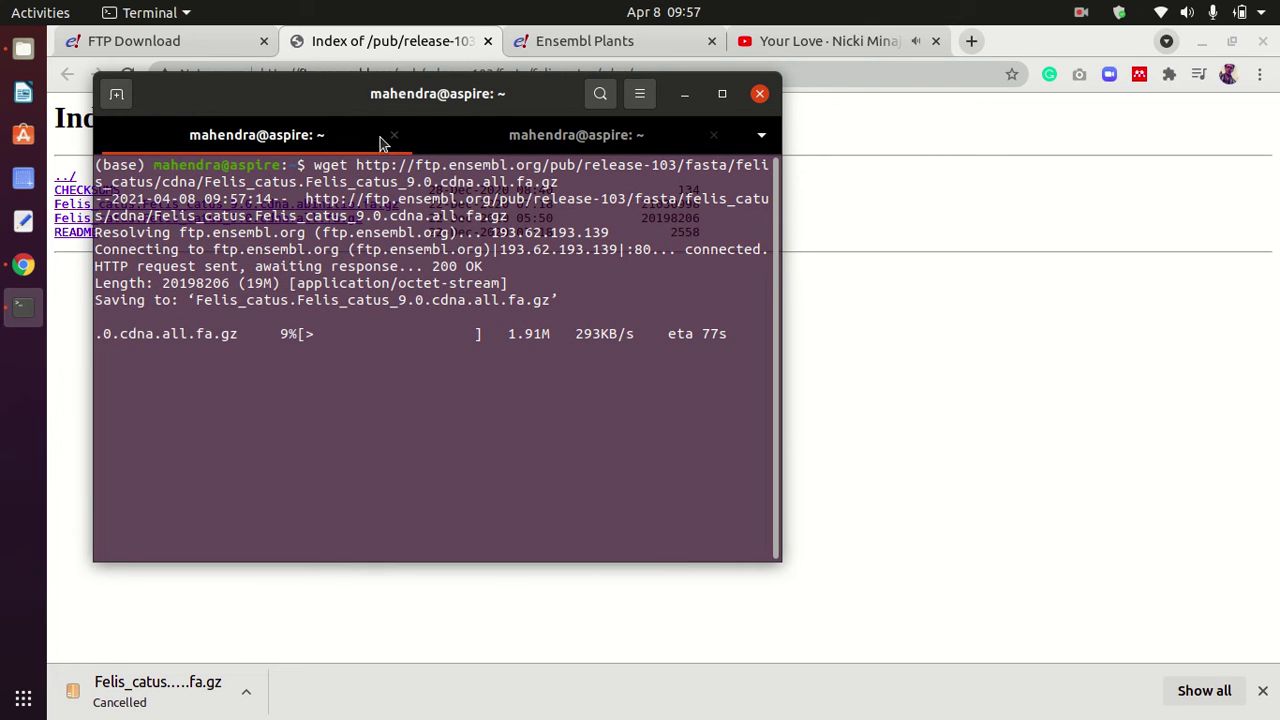
{"action": "left_click", "coordinate": [394, 134]}
{"action": "left_click", "coordinate": [520, 378]}
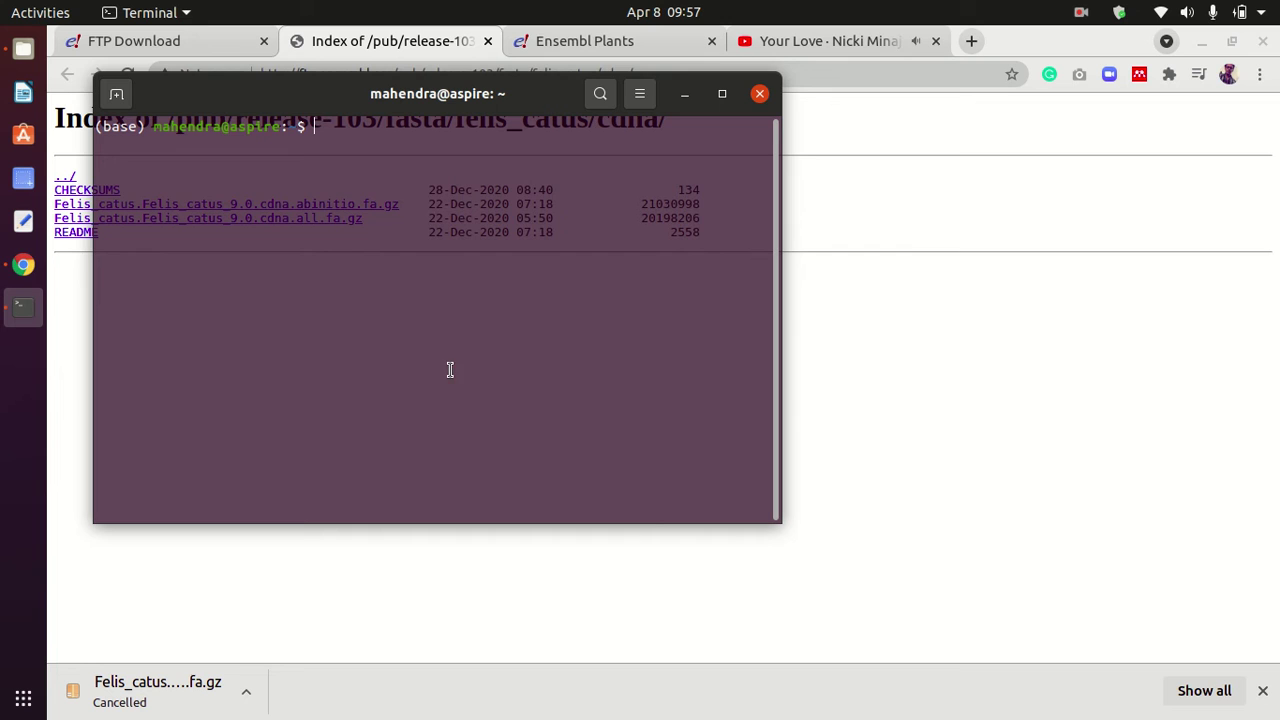
{"action": "left_click", "coordinate": [684, 94]}
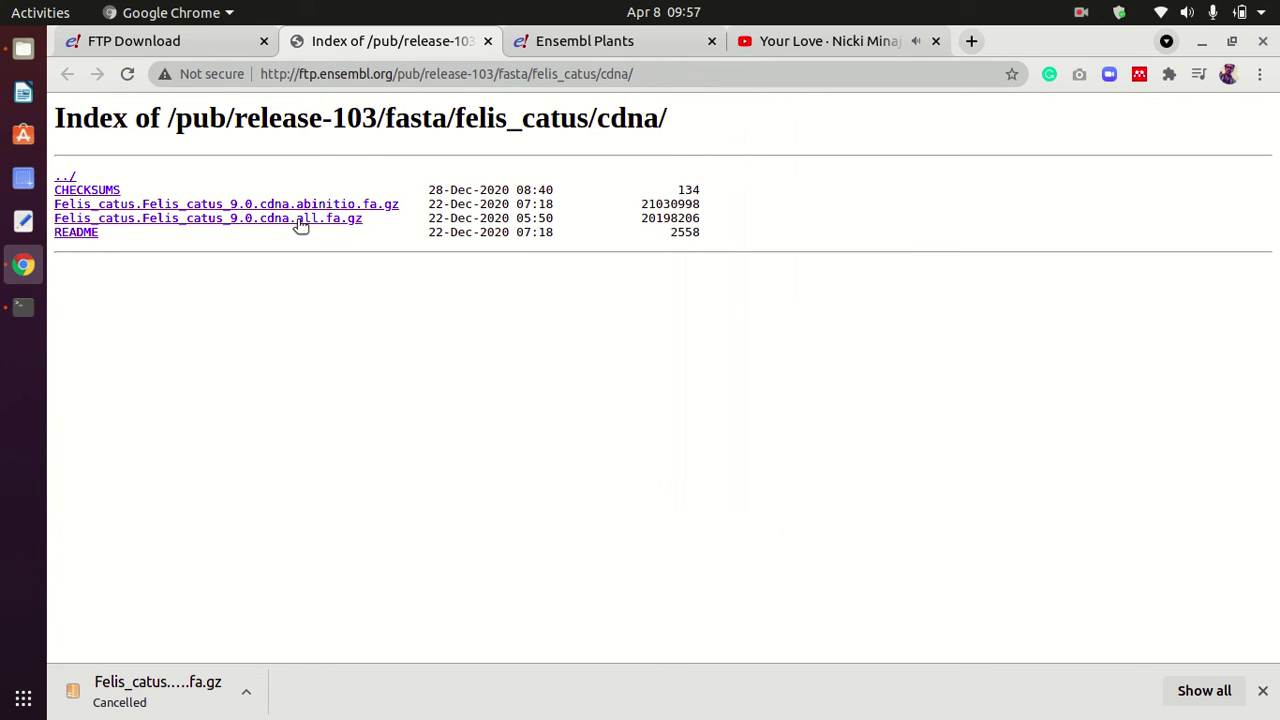
Extract the cat cDNA .fa.gz in Downloads with Extract Here and open the resulting .fa file
{"action": "left_click", "coordinate": [23, 48]}
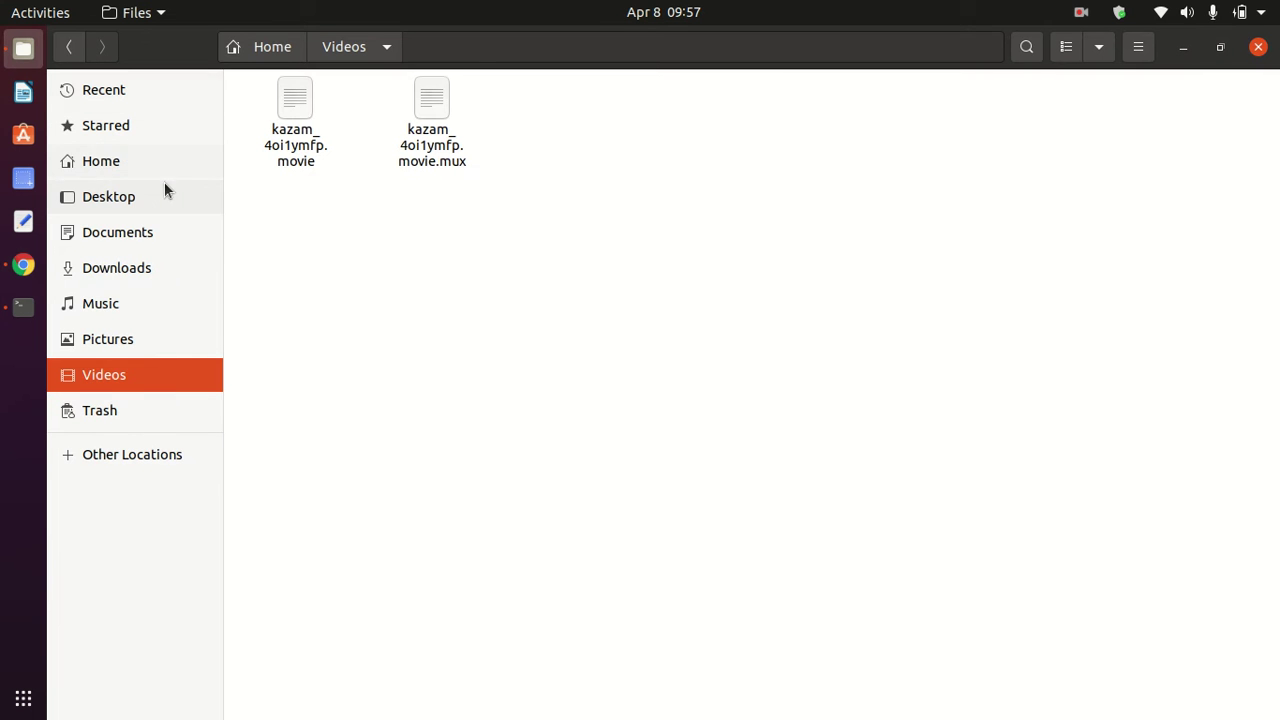
{"action": "left_click", "coordinate": [148, 268]}
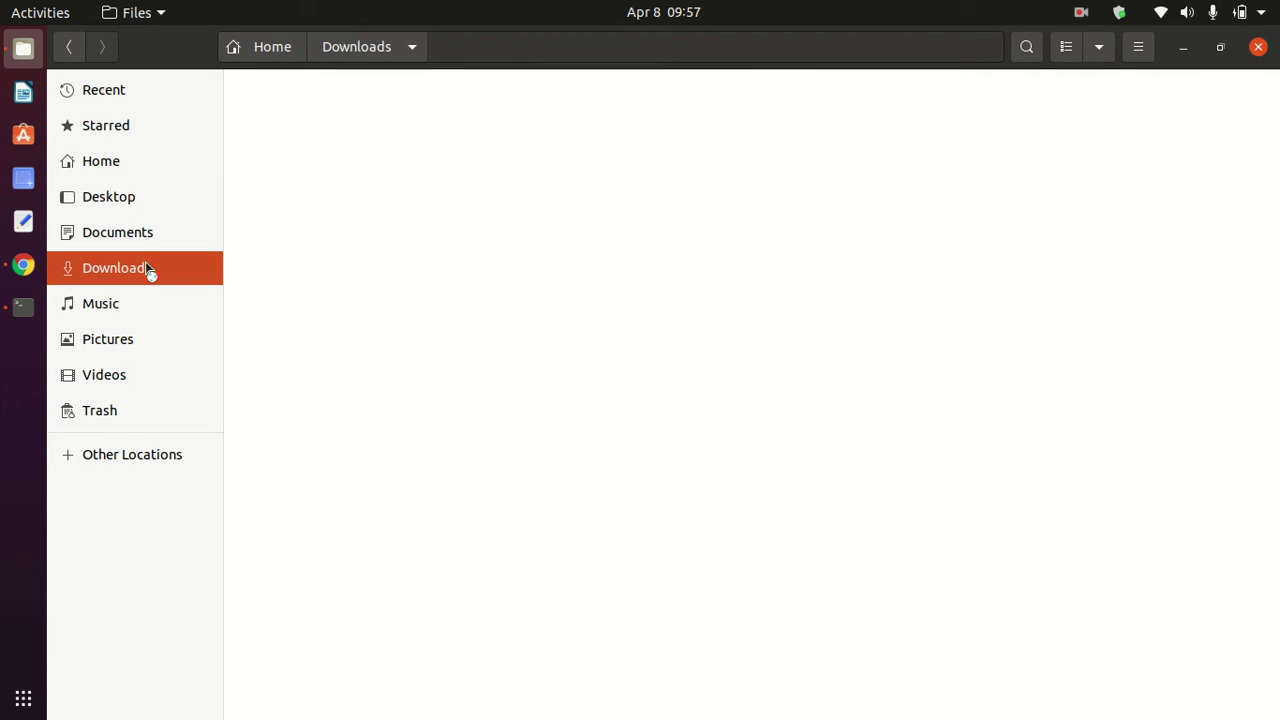
{"action": "left_click", "coordinate": [576, 160]}
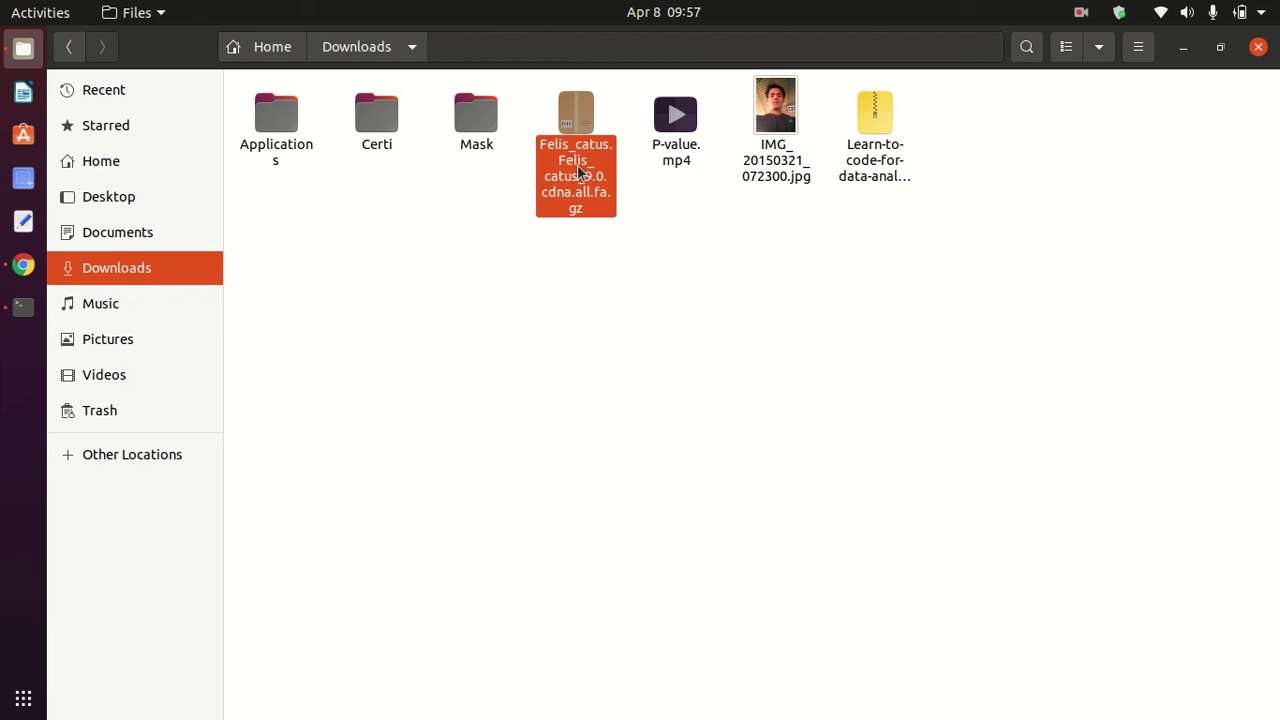
{"action": "right_click", "coordinate": [580, 163]}
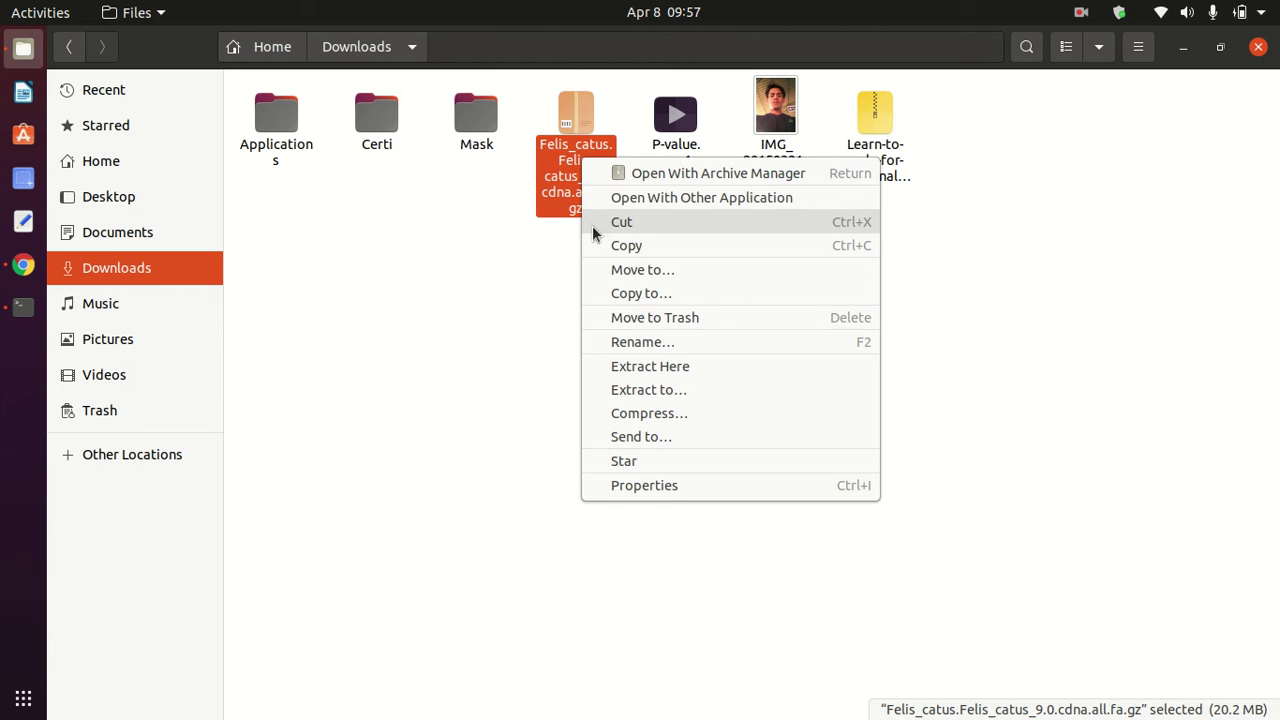
{"action": "left_click", "coordinate": [685, 370]}
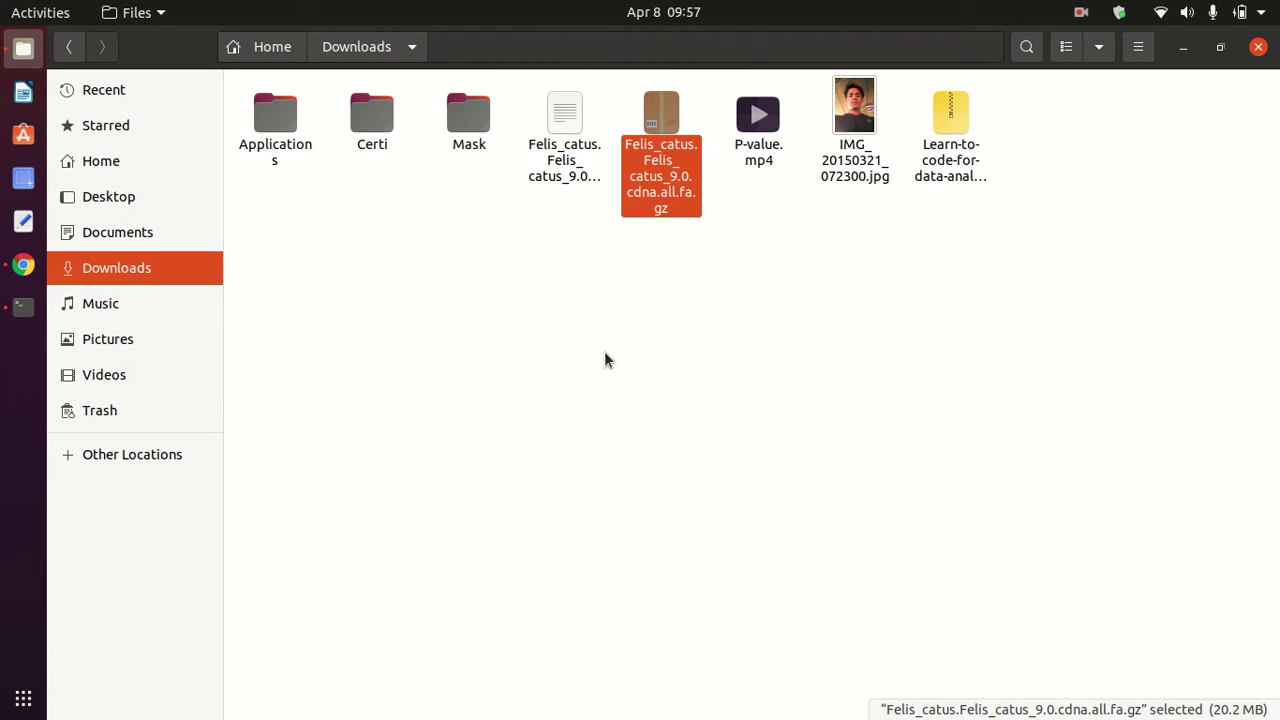
{"action": "left_click", "coordinate": [563, 150]}
{"action": "double_click", "coordinate": [563, 150]}
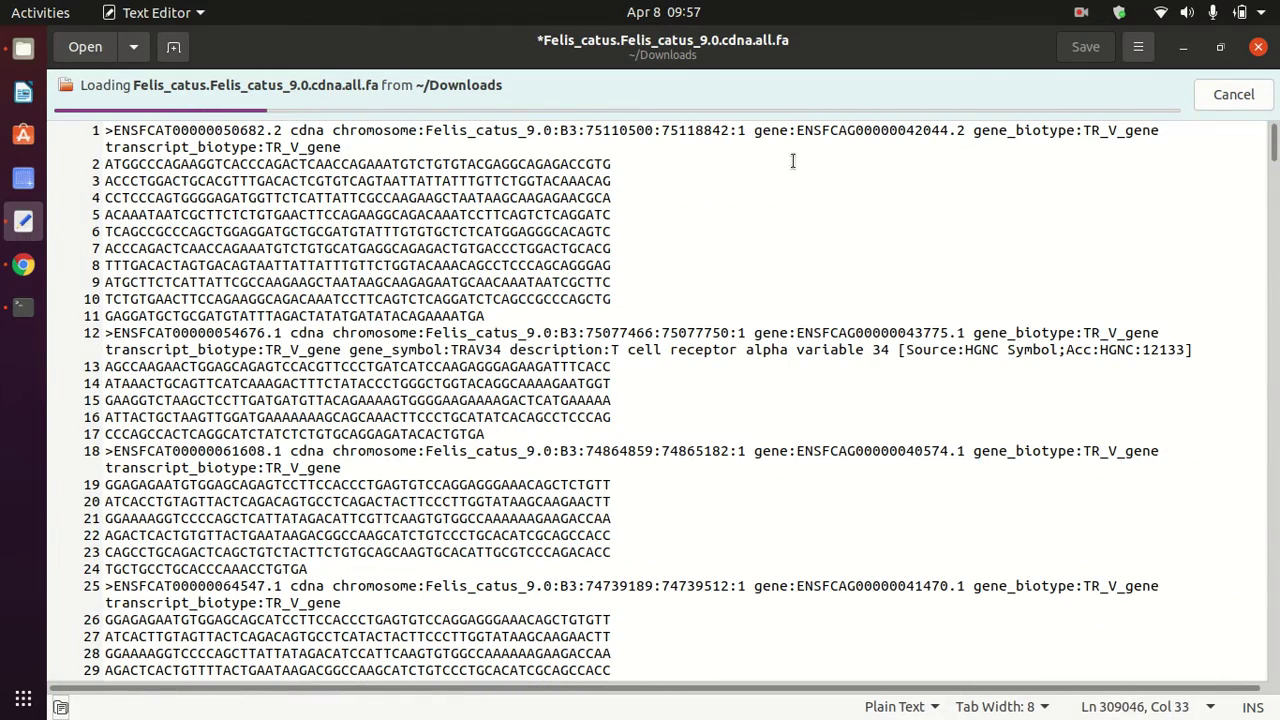
Highlight header fields — gene ID, chromosome, cdna and transcript_biotype — in the FASTA records
{"action": "left_click_drag", "start_coordinate": [755, 132], "coordinate": [1138, 135]}
{"action": "left_click", "coordinate": [985, 135]}
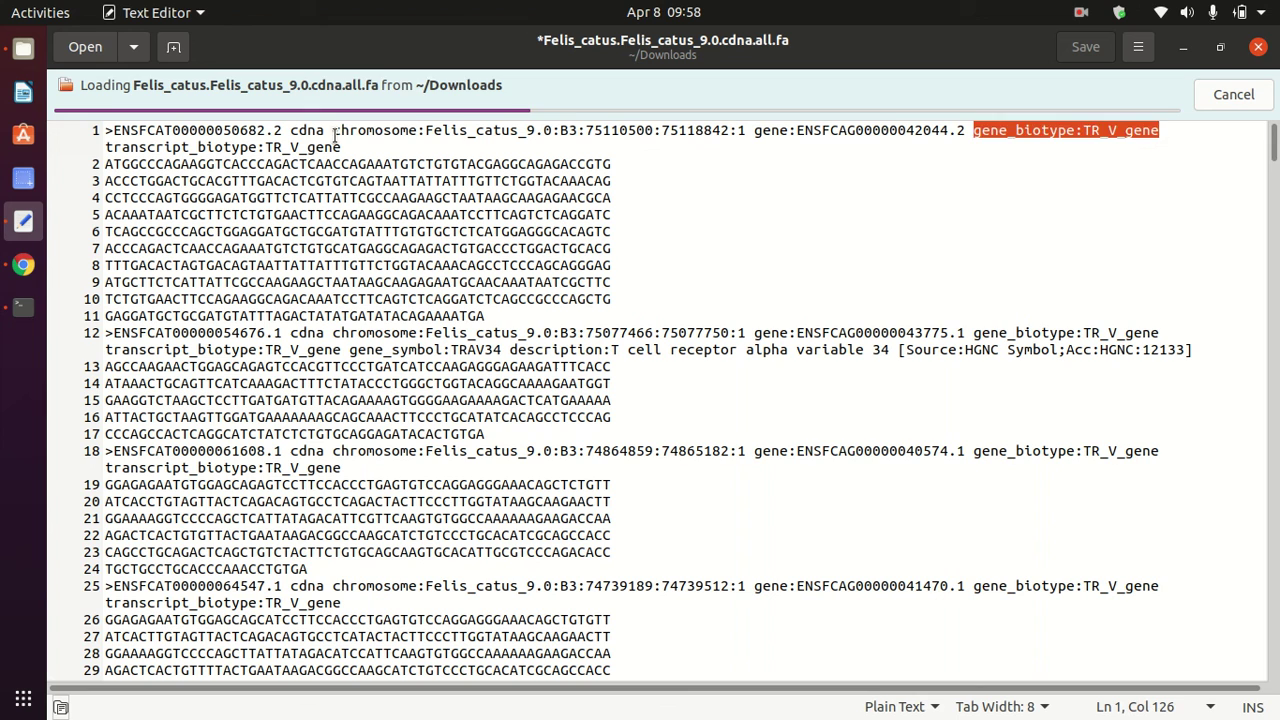
{"action": "left_click_drag", "start_coordinate": [333, 132], "coordinate": [418, 135]}
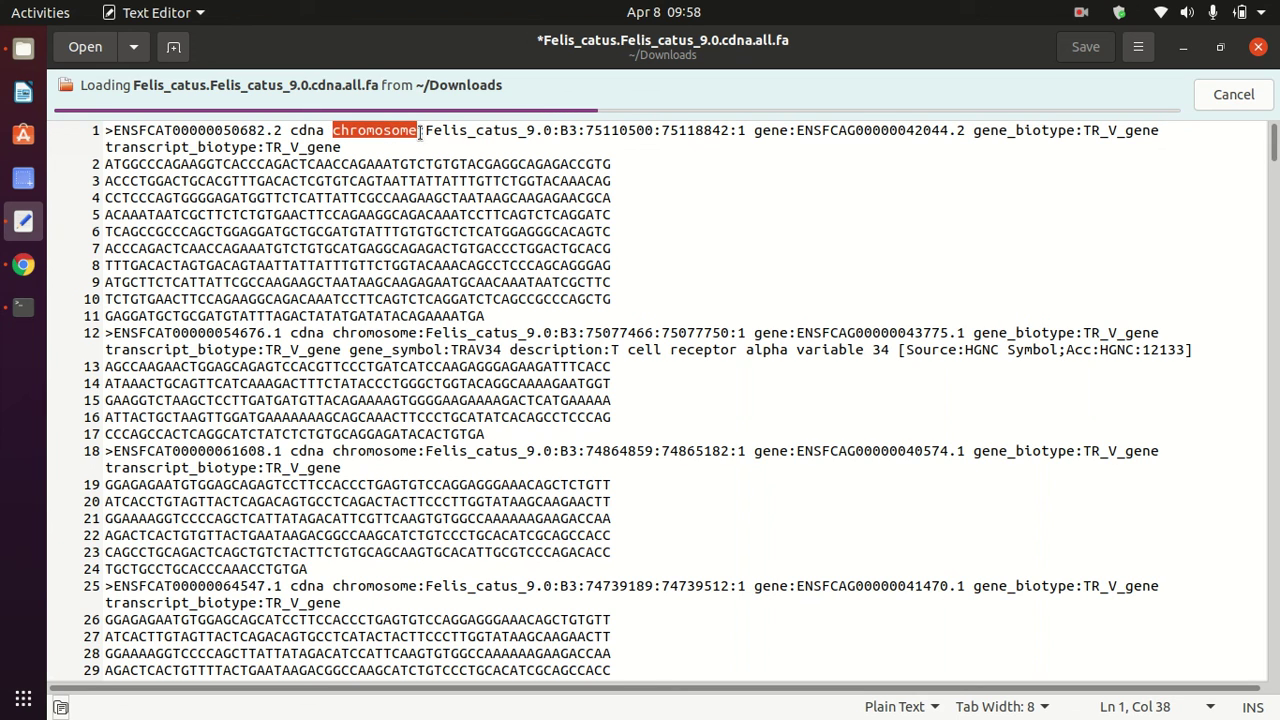
{"action": "left_click_drag", "start_coordinate": [290, 130], "coordinate": [325, 131]}
{"action": "left_click", "coordinate": [343, 131]}
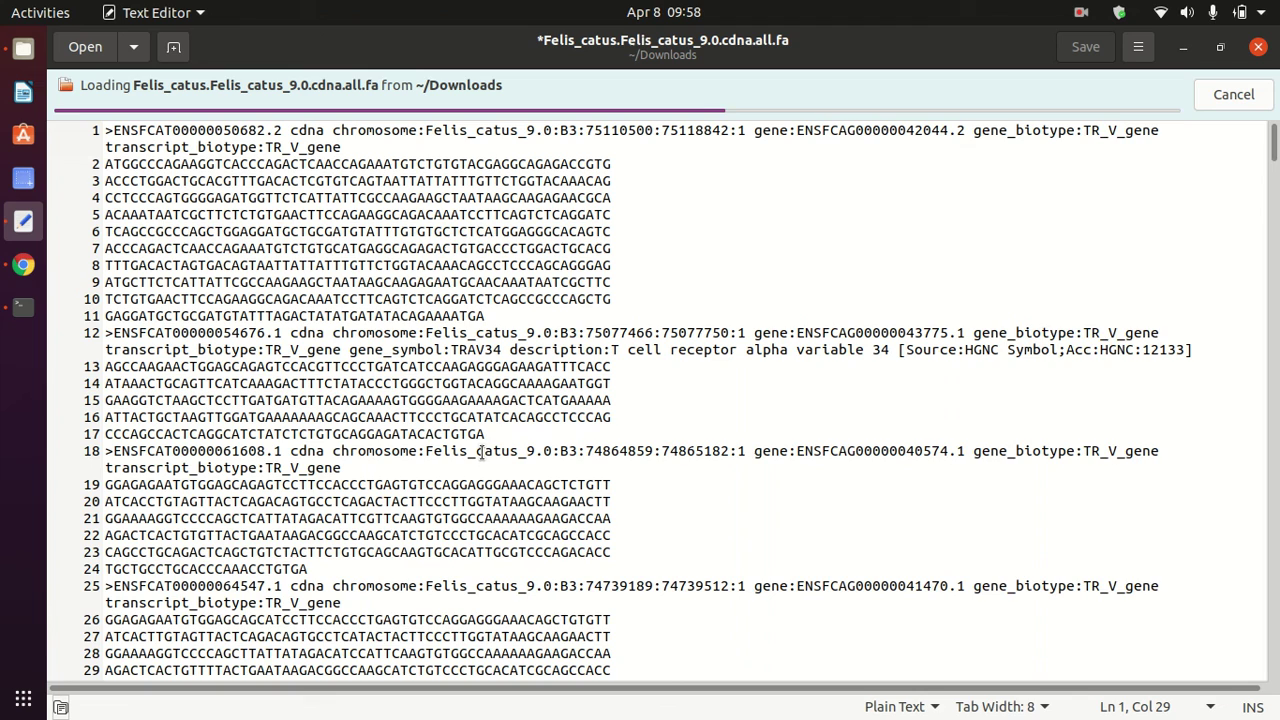
{"action": "left_click_drag", "start_coordinate": [115, 350], "coordinate": [279, 350]}
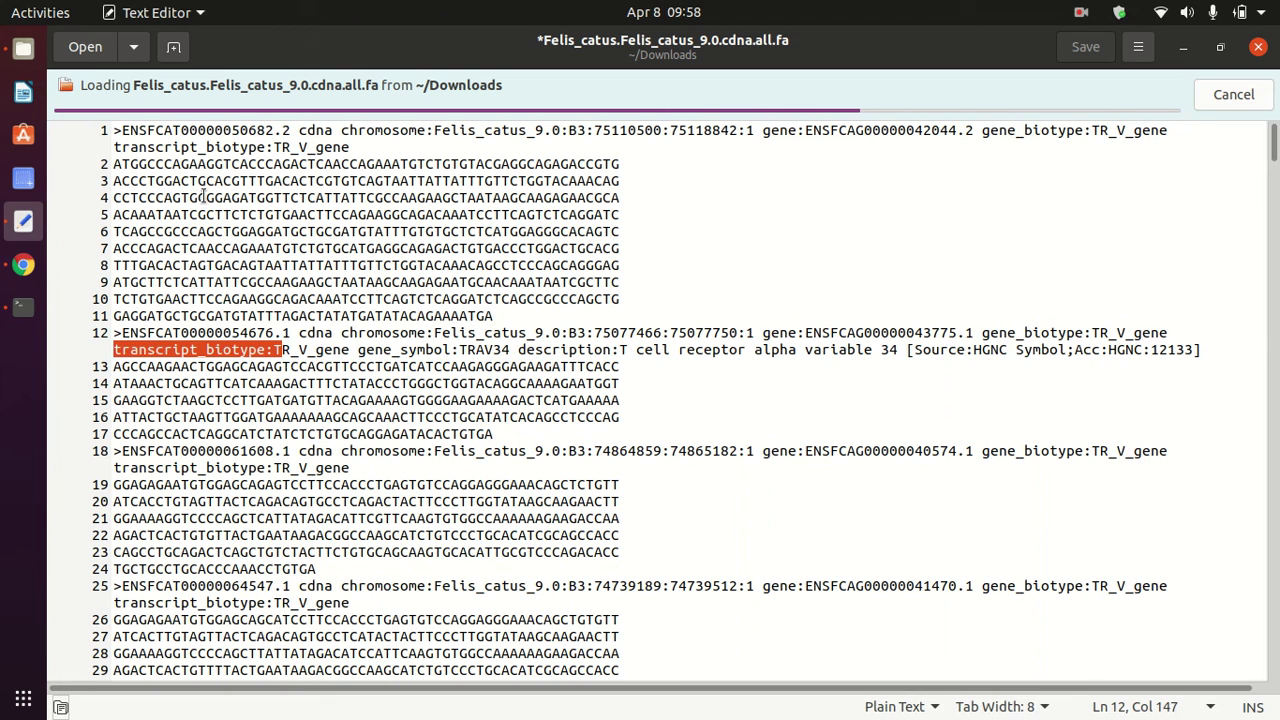
Scroll deep into the loaded FASTA to protein_coding records near line 156,860, such as CLDN23
{"action": "left_click_drag", "start_coordinate": [196, 146], "coordinate": [352, 148]}
{"action": "left_click", "coordinate": [495, 400]}
{"action": "scroll", "coordinate": [526, 450], "scroll_direction": "down", "scroll_amount": 20}
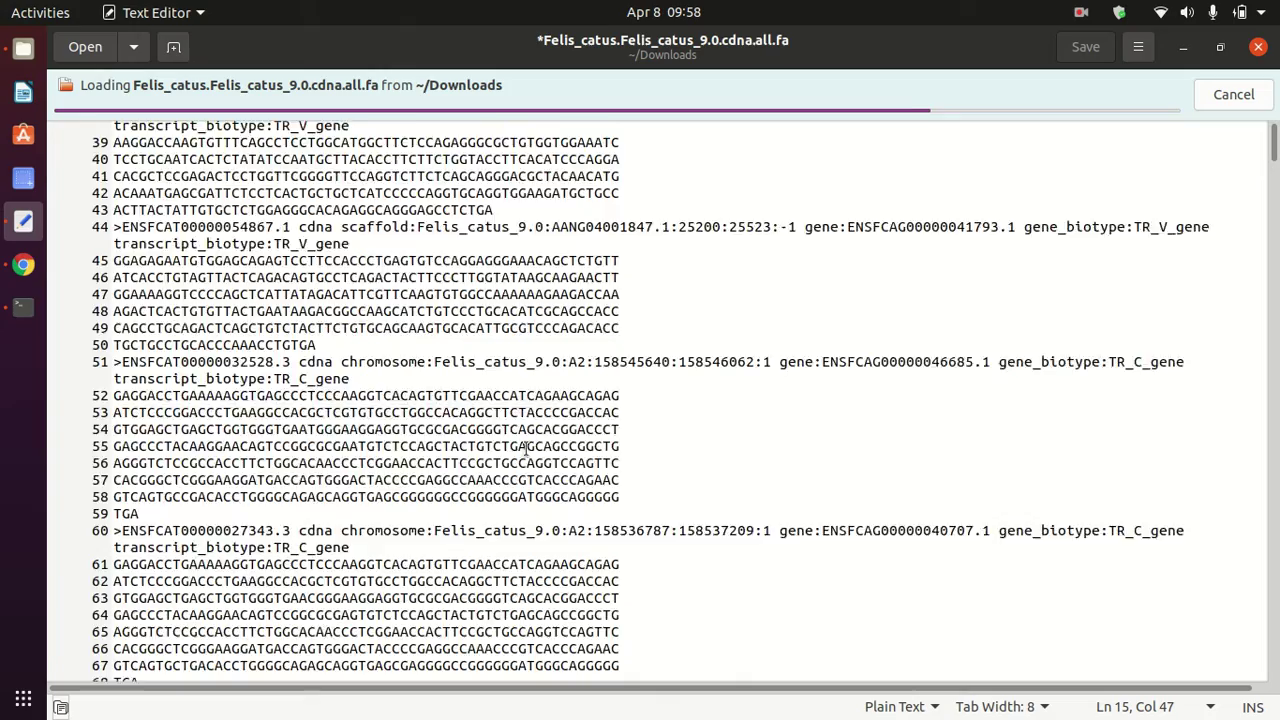
{"action": "scroll", "coordinate": [526, 450], "scroll_direction": "down", "scroll_amount": 20}
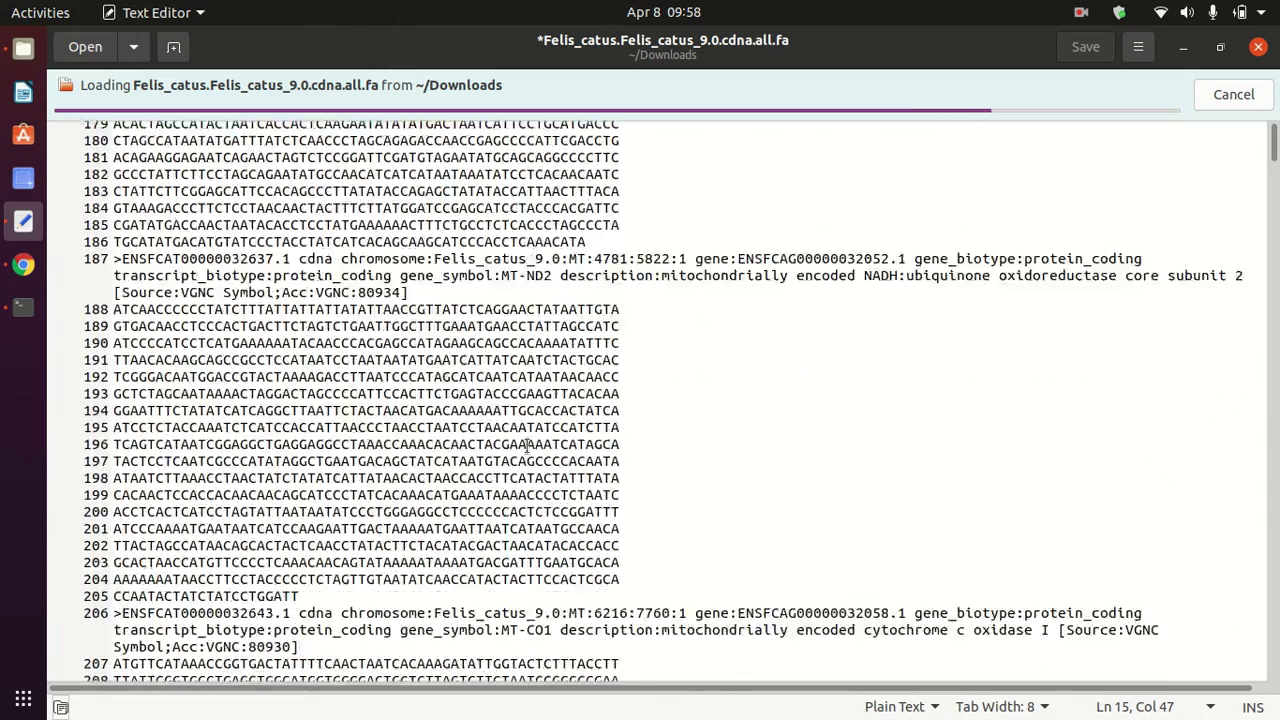
{"action": "scroll", "coordinate": [526, 447], "scroll_direction": "down", "scroll_amount": 15}
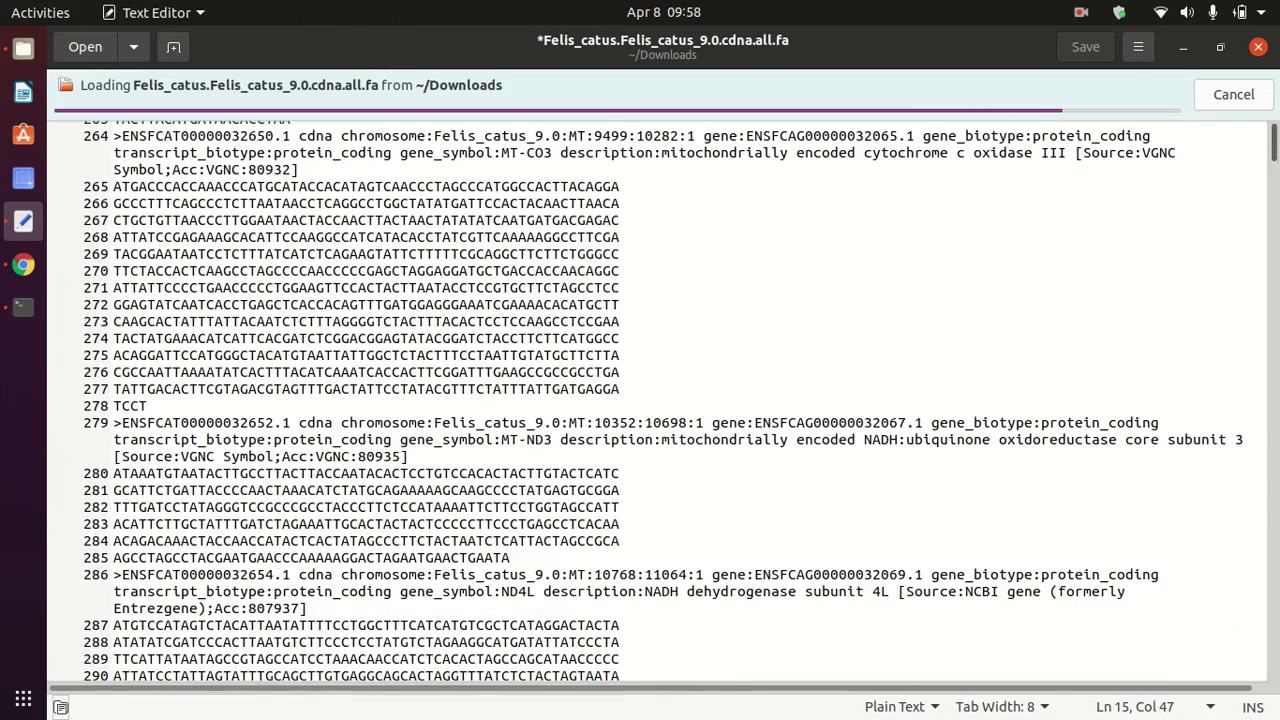
{"action": "scroll", "coordinate": [660, 400], "scroll_direction": "down", "scroll_amount": 20}
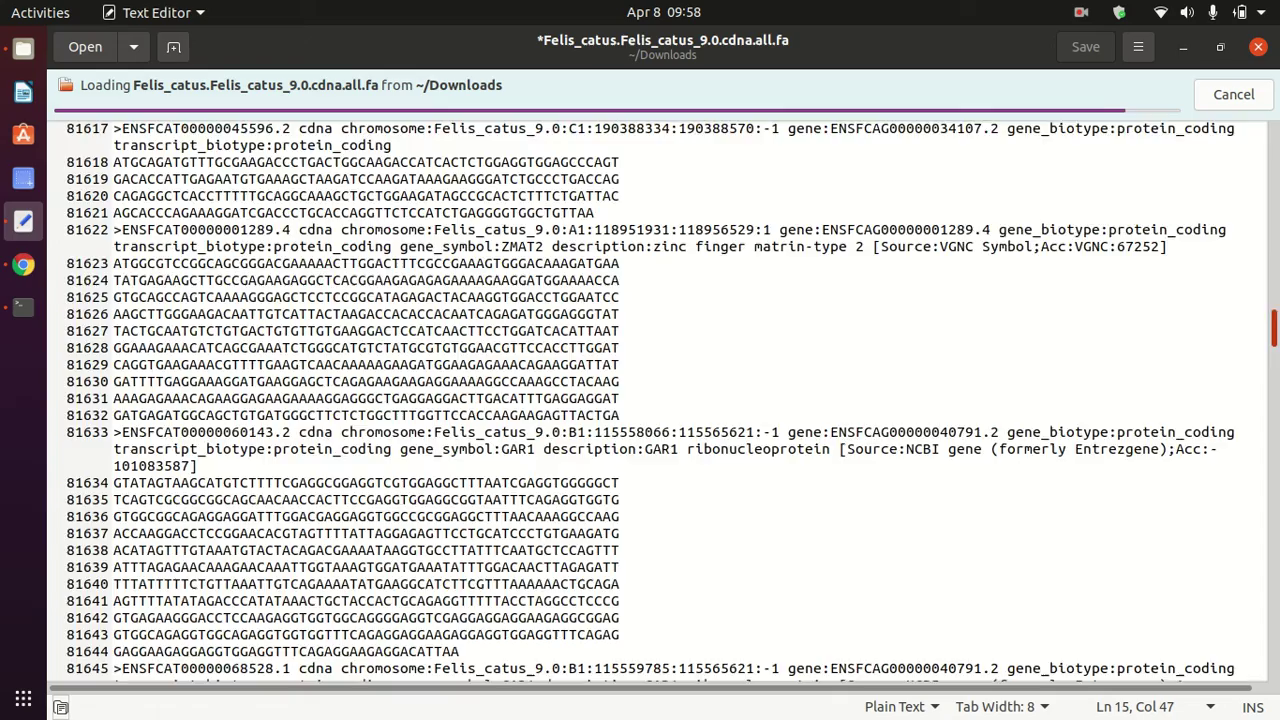
{"action": "scroll", "coordinate": [912, 458], "scroll_direction": "down", "scroll_amount": 20}
{"action": "left_click", "coordinate": [912, 458]}
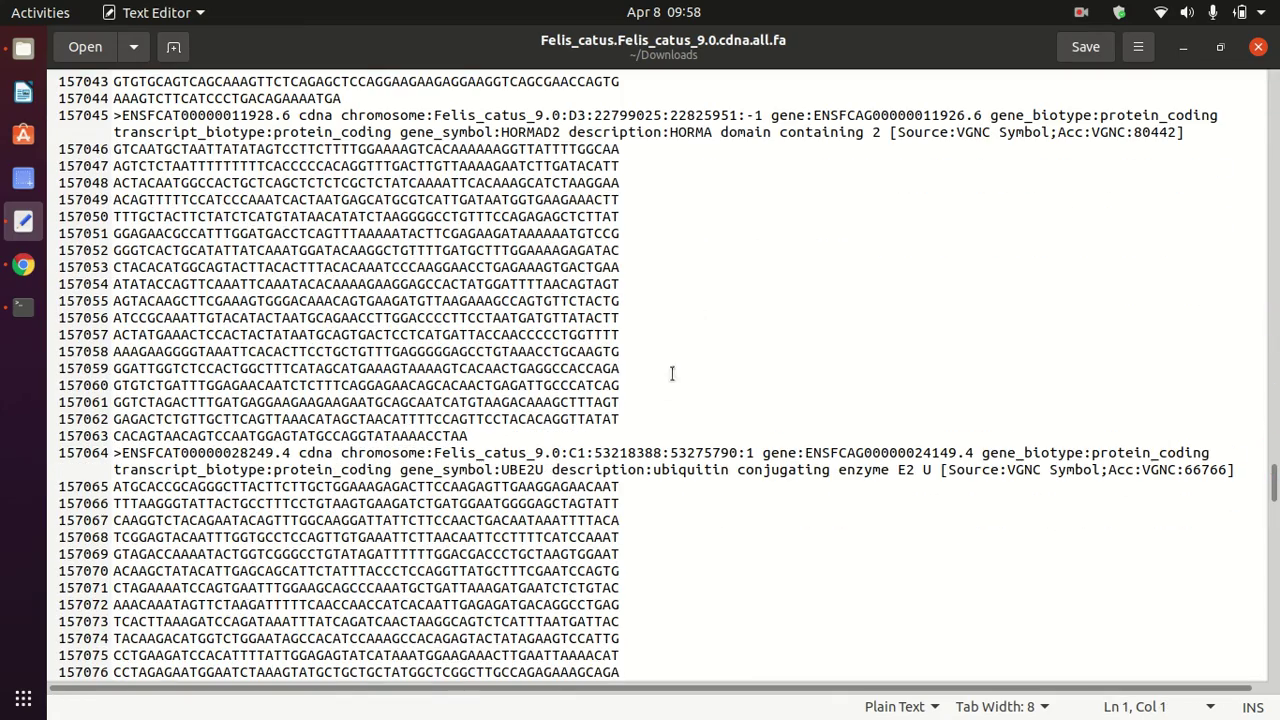
{"action": "scroll", "coordinate": [675, 365], "scroll_direction": "up", "scroll_amount": 20}
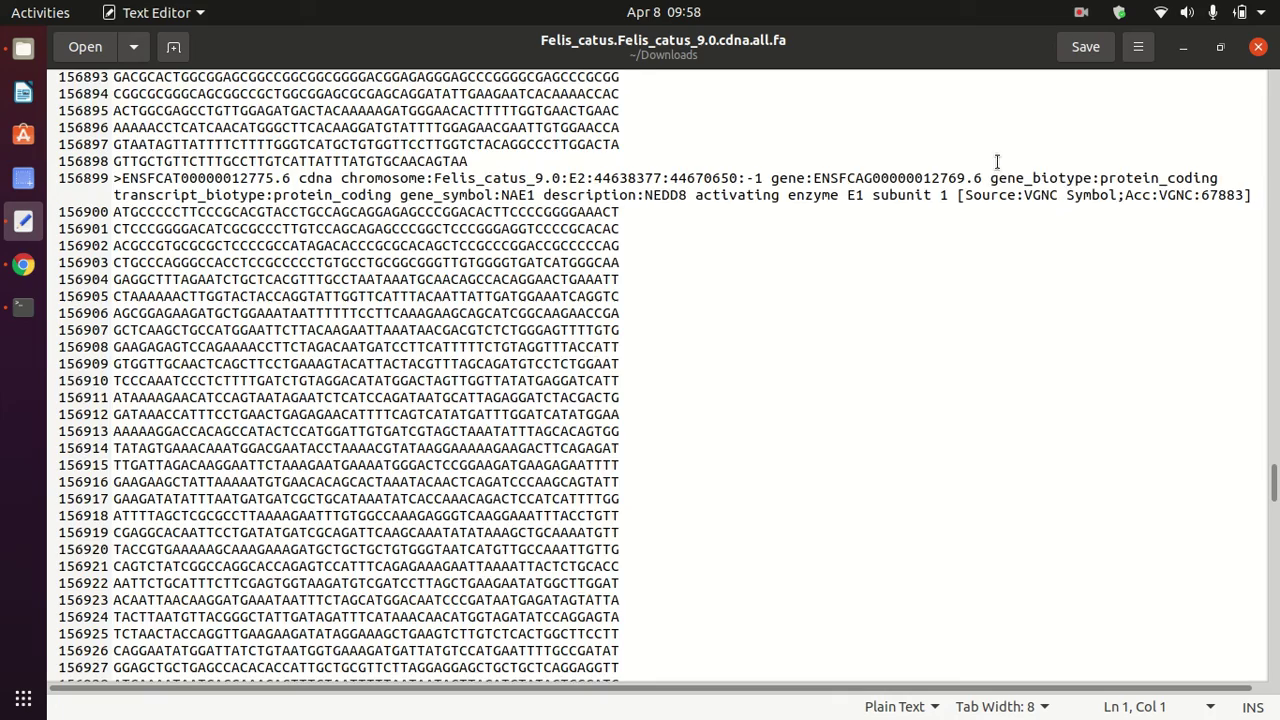
{"action": "scroll", "coordinate": [1000, 170], "scroll_direction": "up", "scroll_amount": 7}
{"action": "left_click", "coordinate": [1081, 12]}
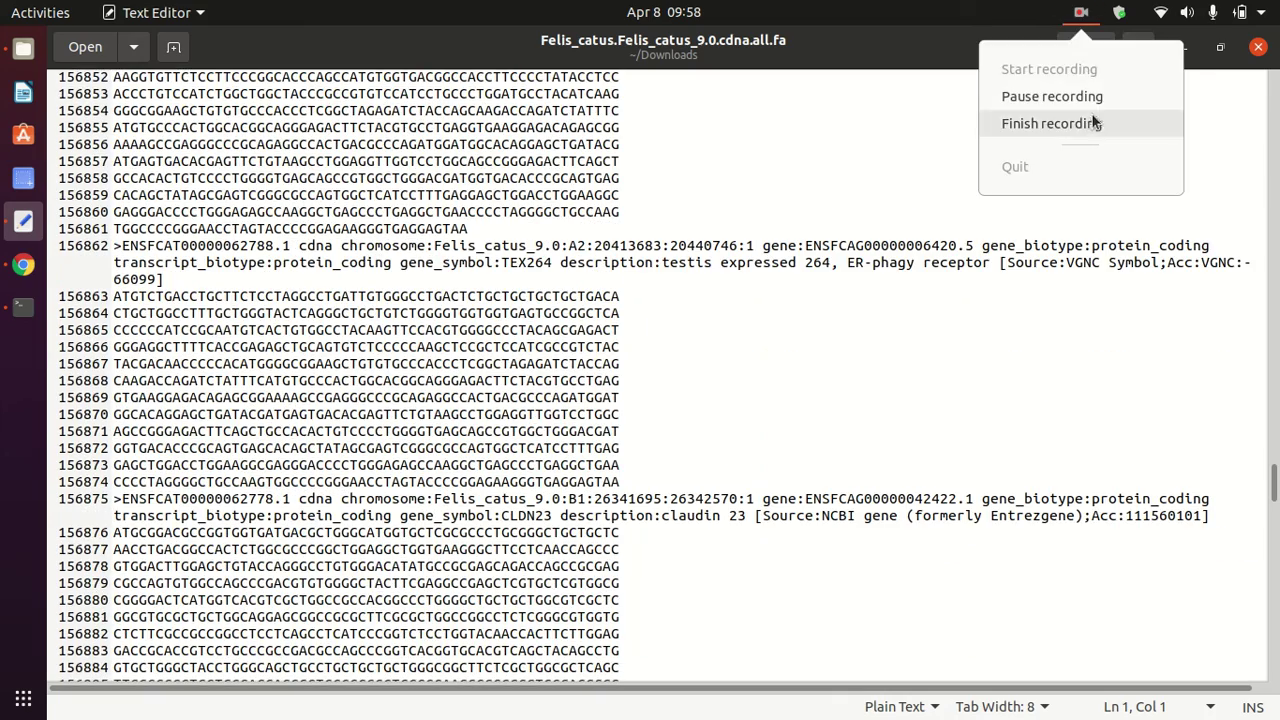